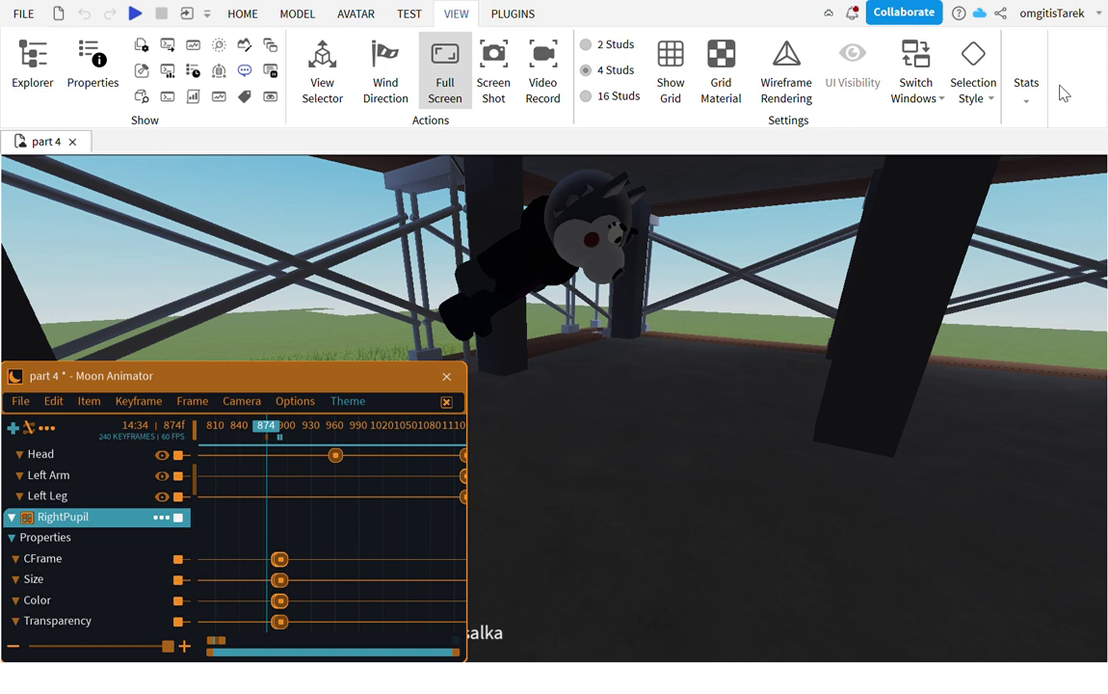
Play the animation and examine the wolf character's mid-air pose near frame 878 from several camera angles
right_click_drag(745, 451, 746, 457)
right_click_drag(682, 430, 683, 431)
key("space")
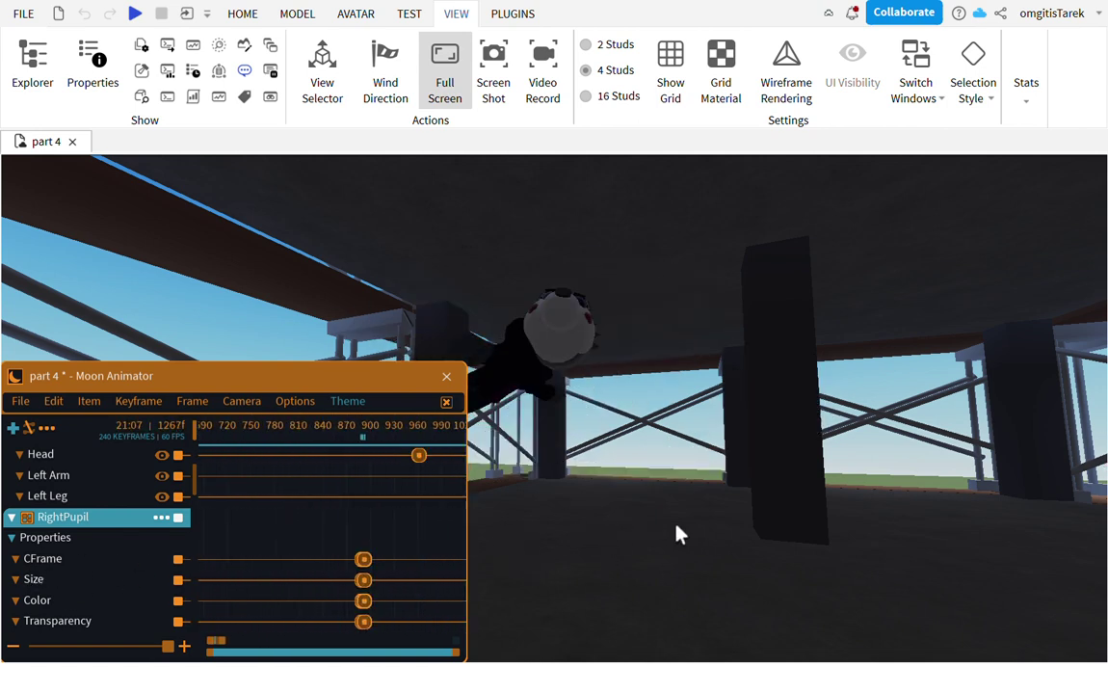
key("s")
mouse_move(670, 356)
right_mouse_down()
mouse_move(651, 355)
mouse_move(679, 339)
mouse_move(675, 328)
mouse_move(662, 335)
right_mouse_up()
key("w")
key("w")
key("w")
right_click_drag(724, 370, 907, 453)
key("s")
key("w")
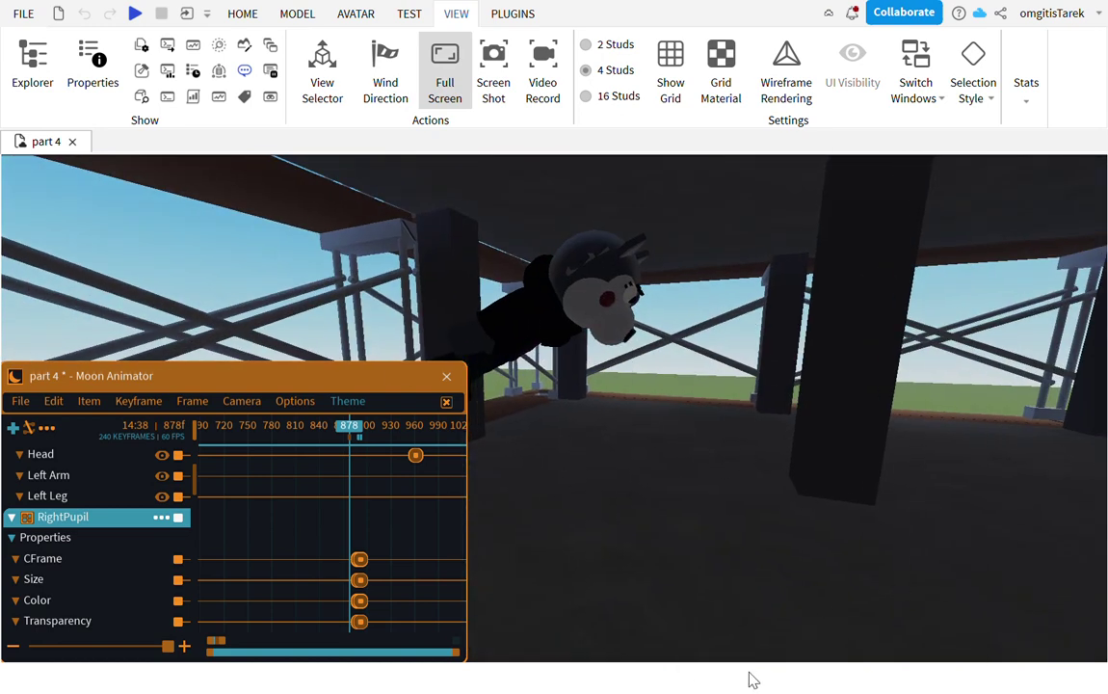
key("a")
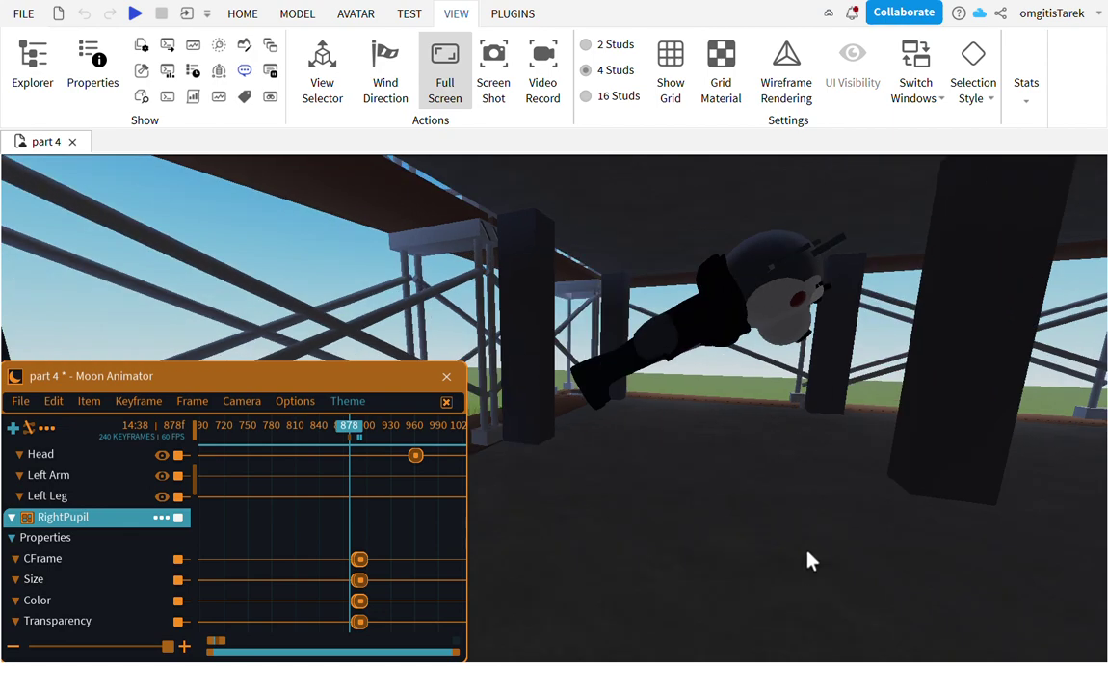
key("s")
key("w")
right_click_drag(611, 333, 463, 404)
key("w")
right_click_drag(647, 347, 521, 327)
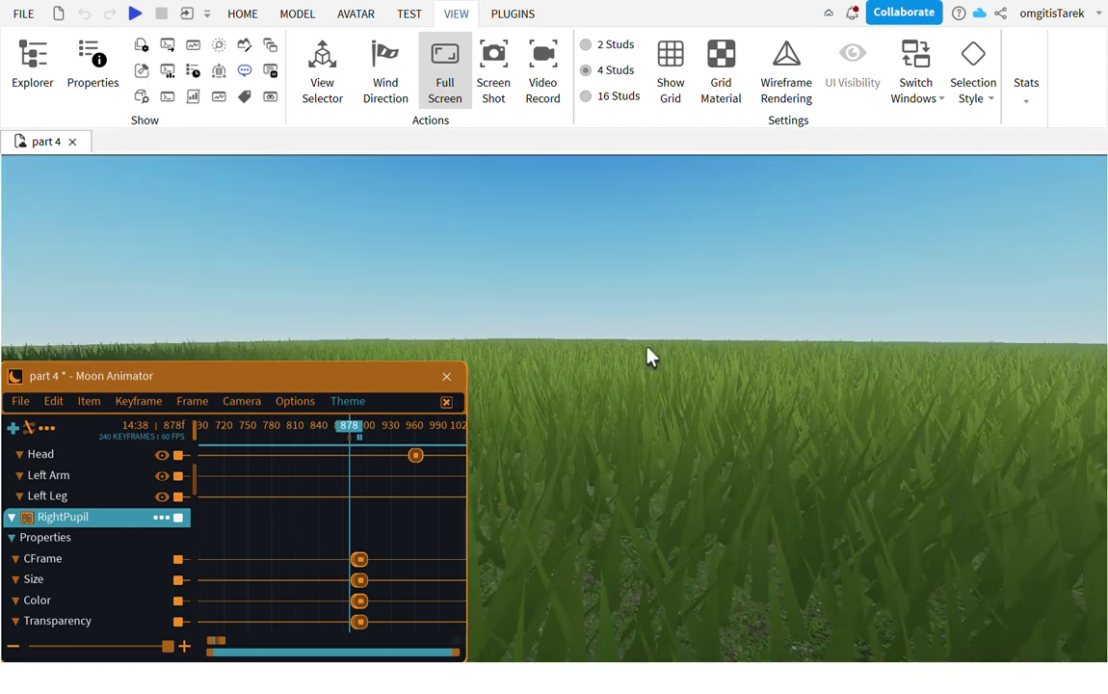
left_click(385, 77)
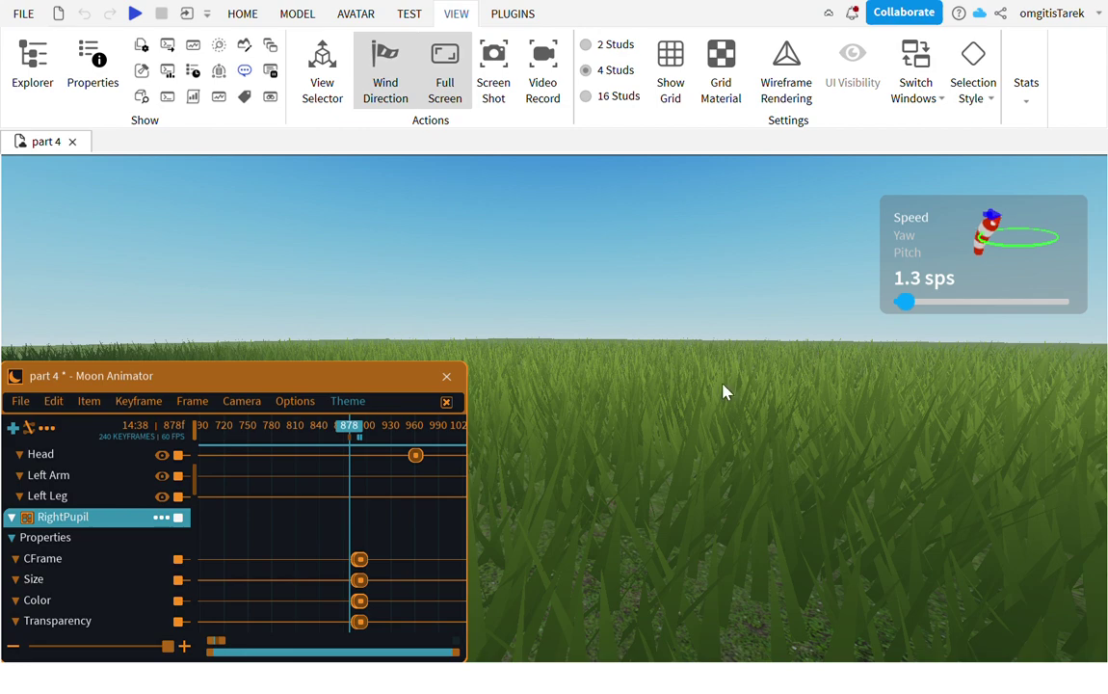
left_click_drag(931, 341, 840, 310)
left_click(394, 93)
Return to the start of the wolf's fall at frame 859 and inspect the motion through frame 872
right_click_drag(816, 488, 788, 508)
key("w")
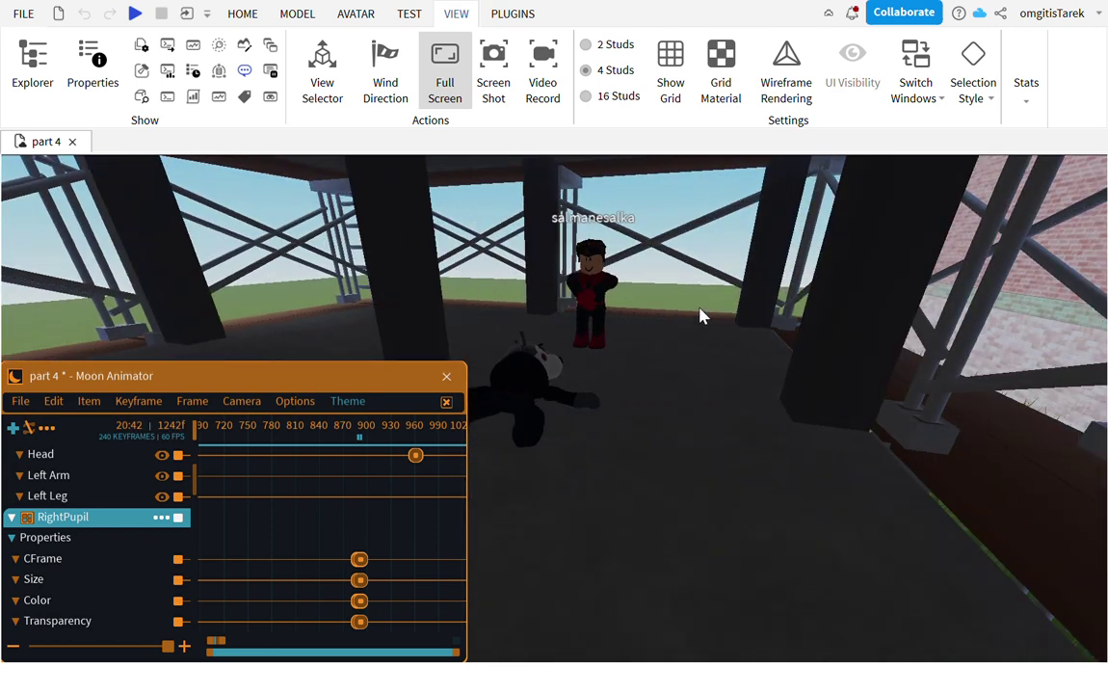
right_click_drag(700, 309, 752, 356)
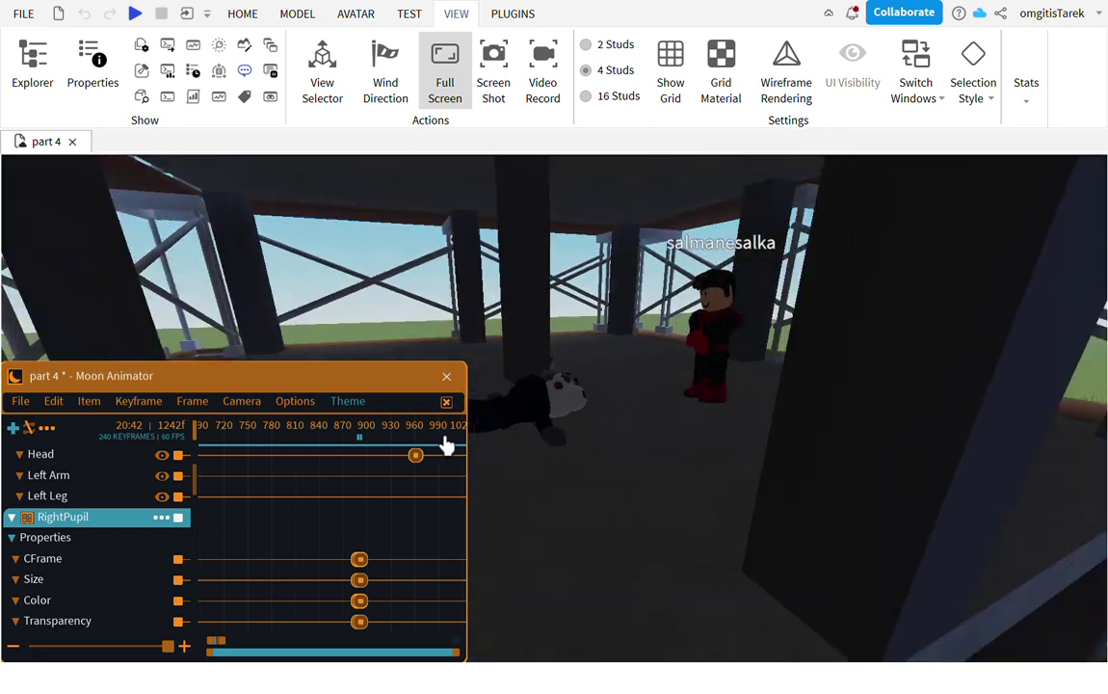
left_click_drag(320, 456, 367, 453)
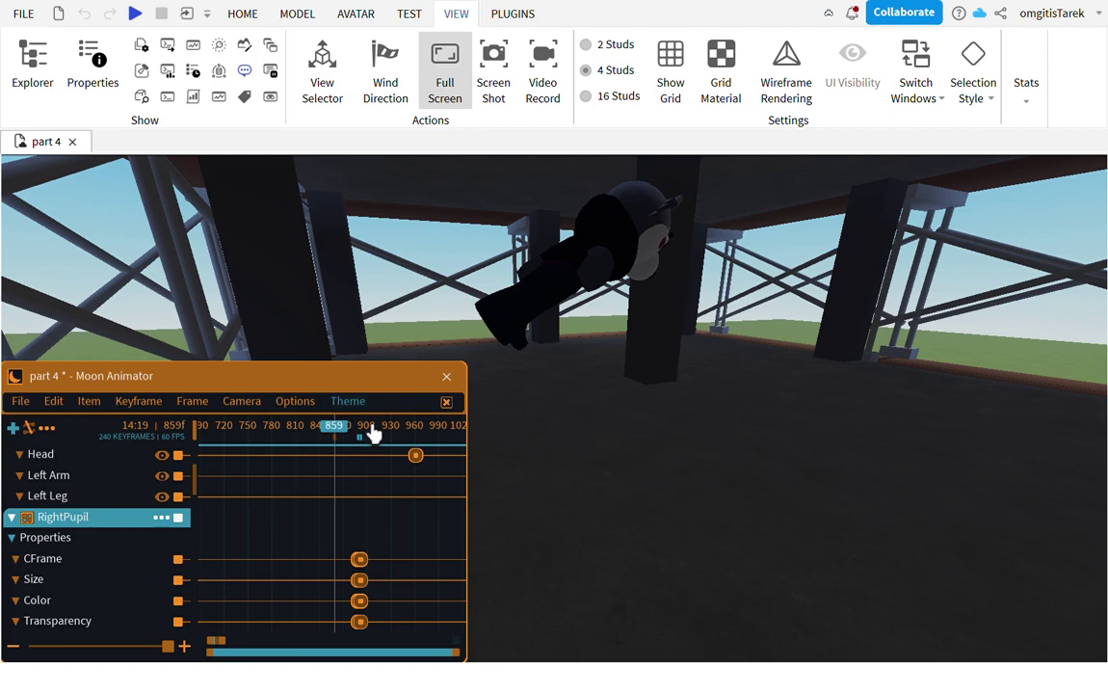
key("s")
right_click_drag(673, 384, 482, 445)
key("w")
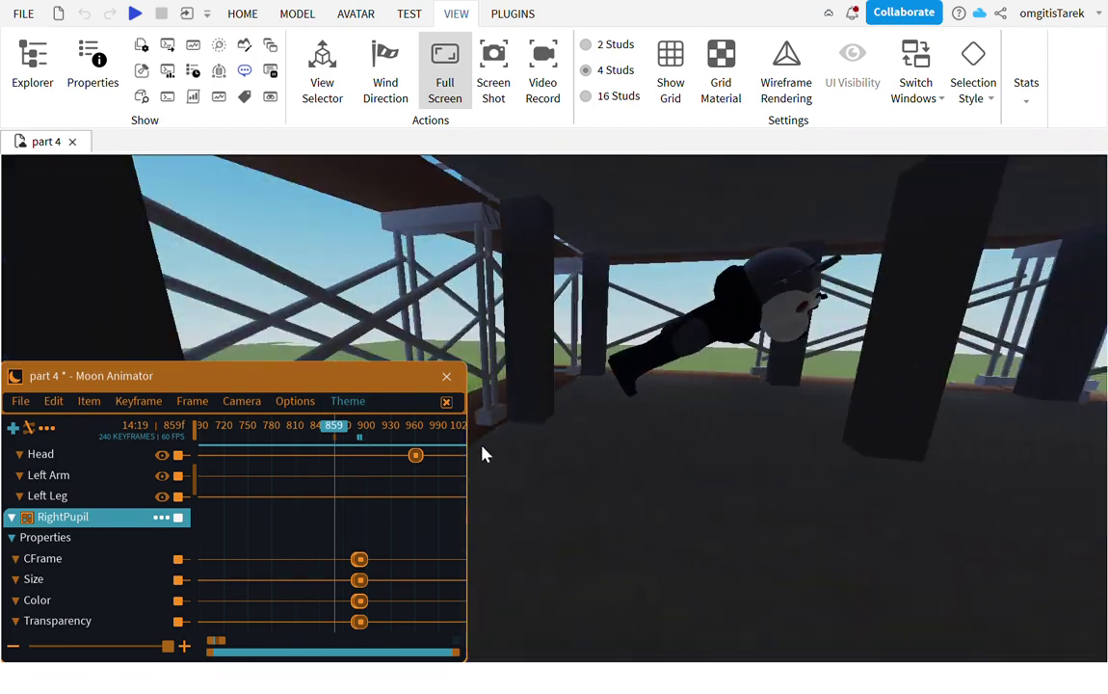
key("s")
right_click_drag(664, 433, 388, 493)
key("w")
key("w")
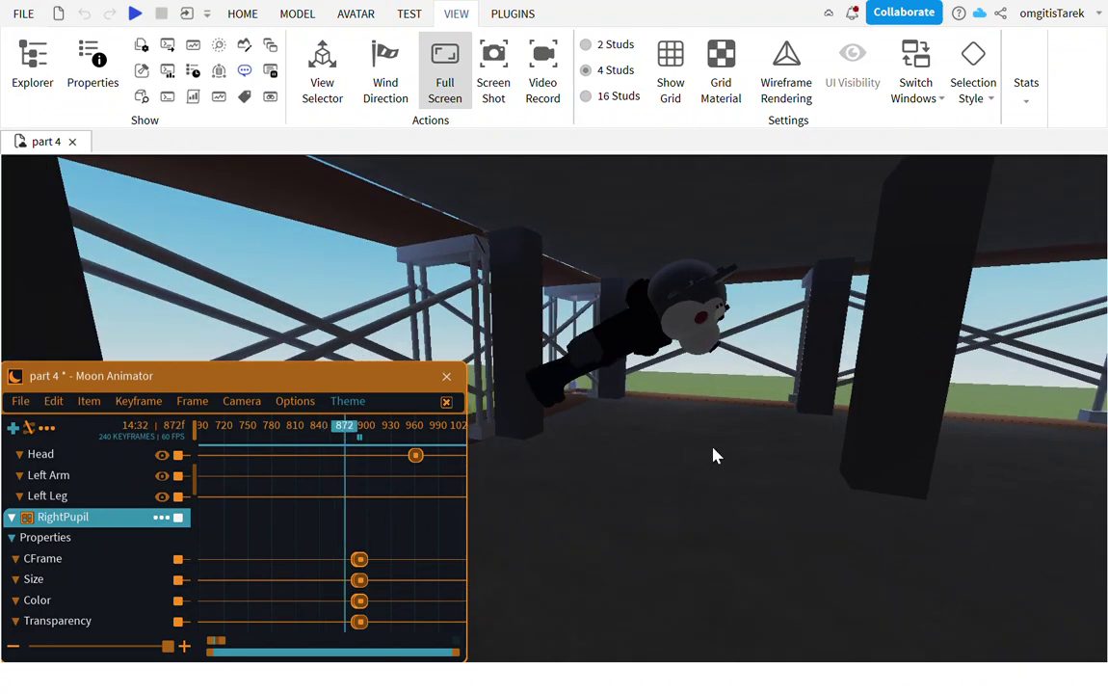
Play the animation through to frame 1242 and inspect both characters on the floor
key("space")
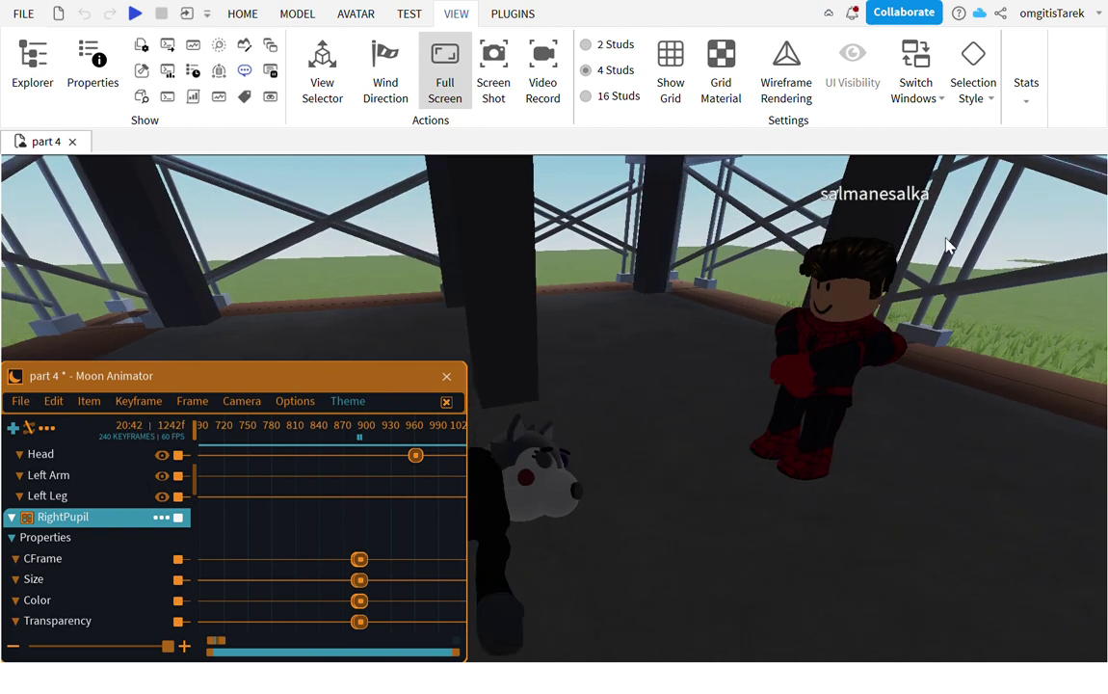
scroll(788, 399, "down", 3)
scroll(831, 474, "up", 3)
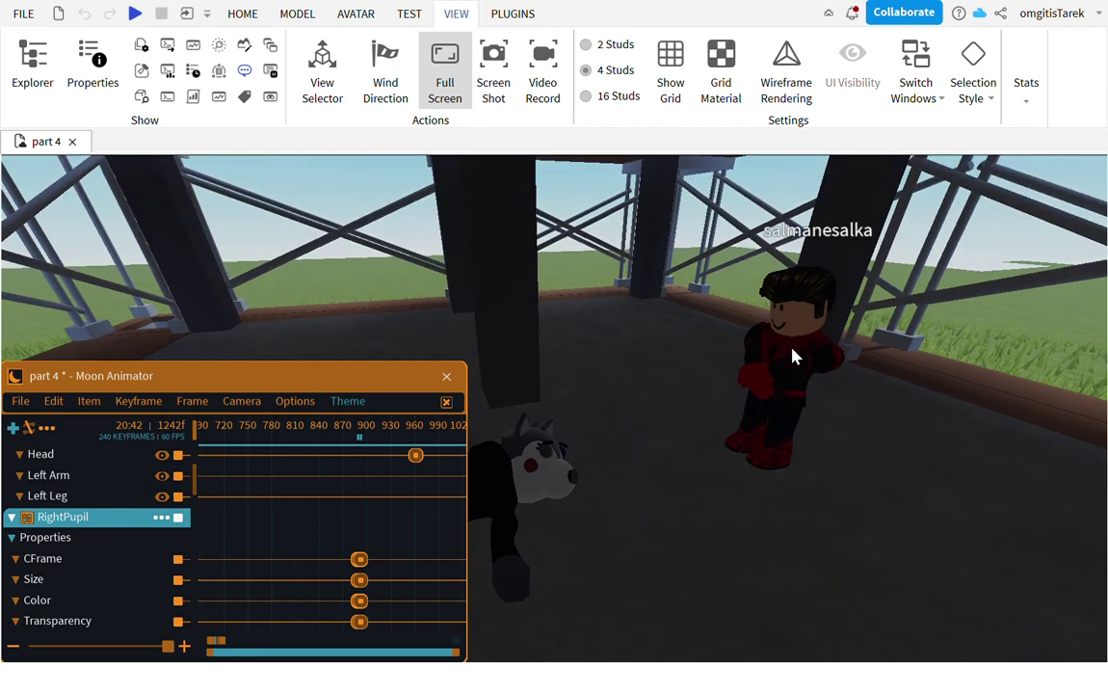
right_click_drag(836, 463, 810, 448)
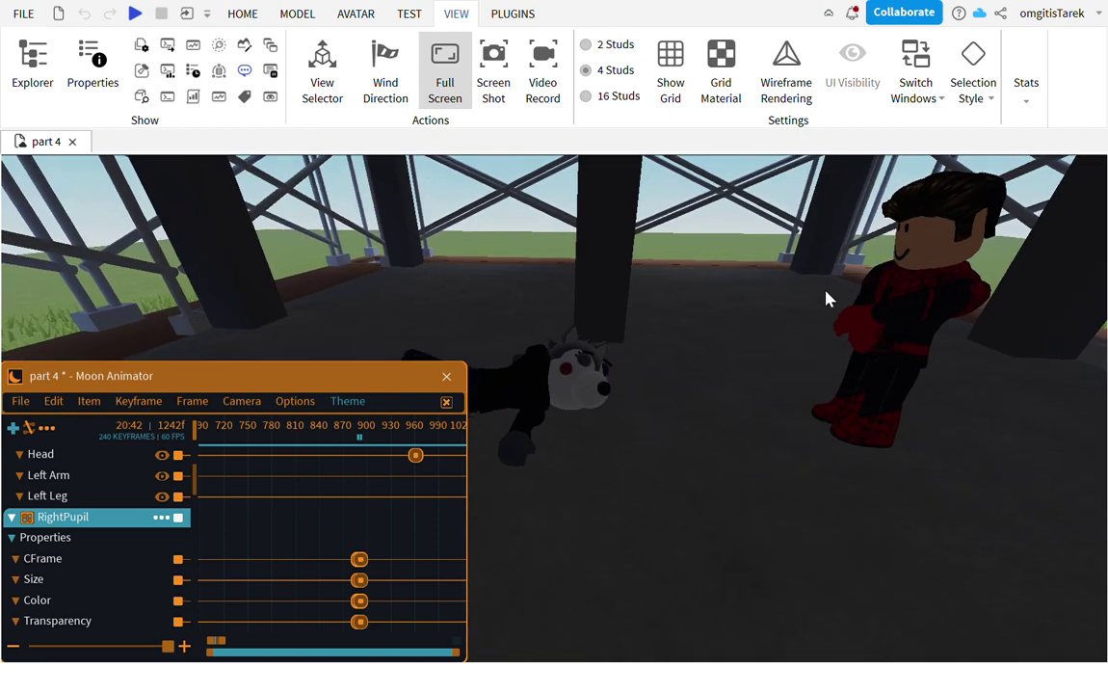
Move the timeline playhead to frame 1261, just past the last Left Arm keyframe
left_click_drag(421, 456, 333, 455)
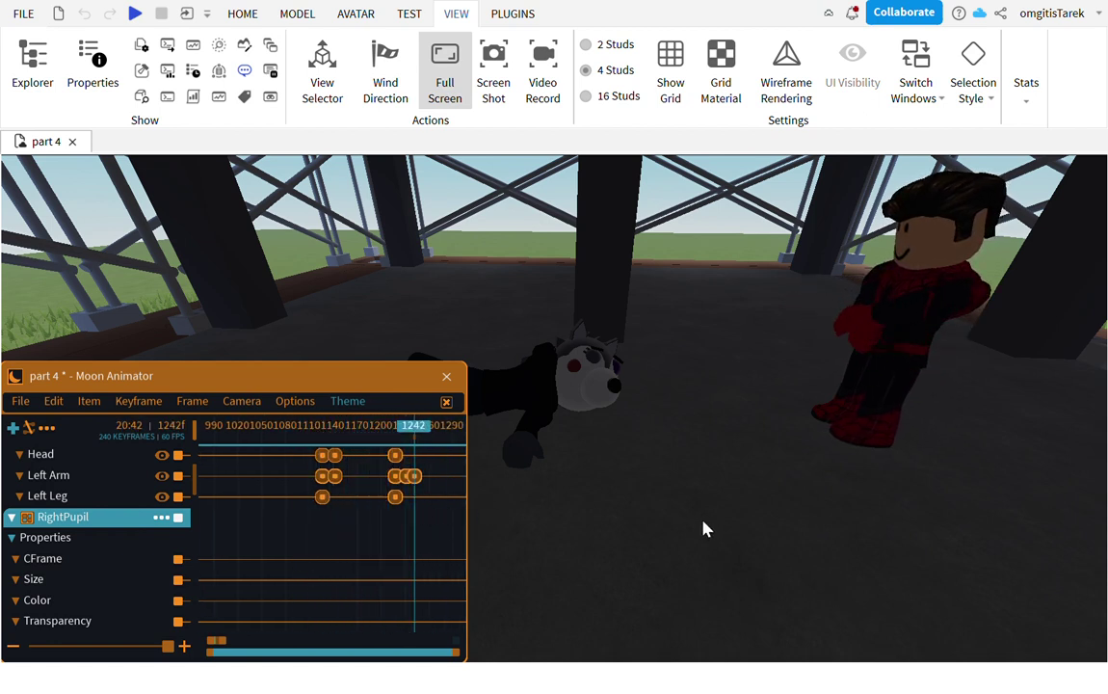
left_click_drag(411, 466, 429, 495)
key("a")
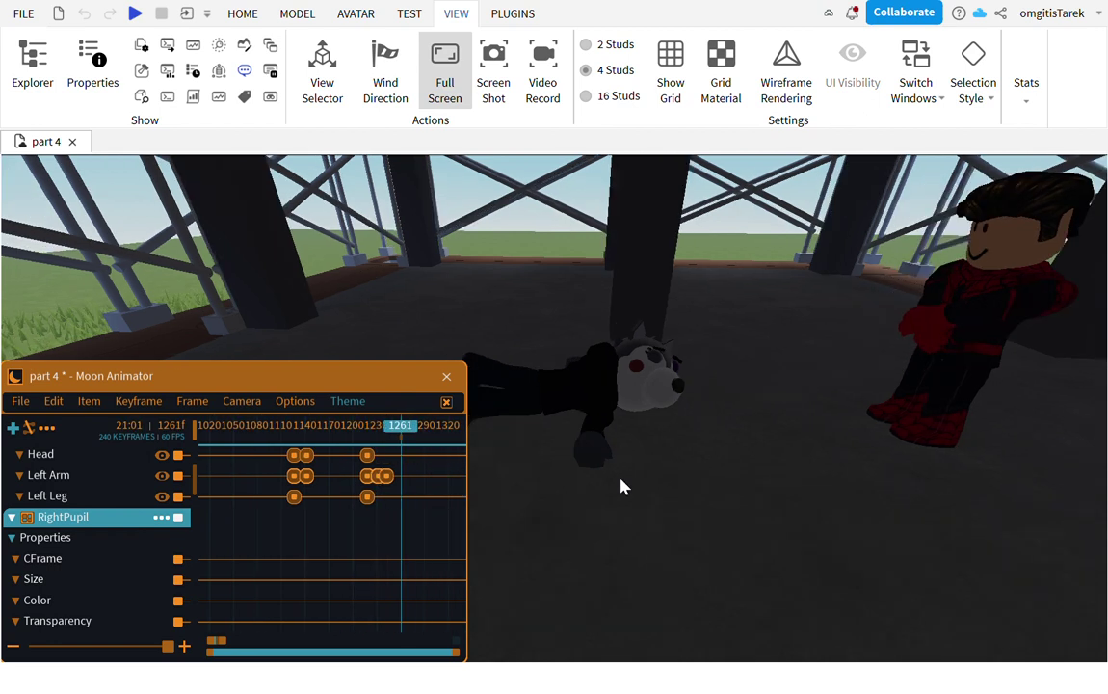
Search the Toolbox models for "tnt" and look through the results
left_click(233, 15)
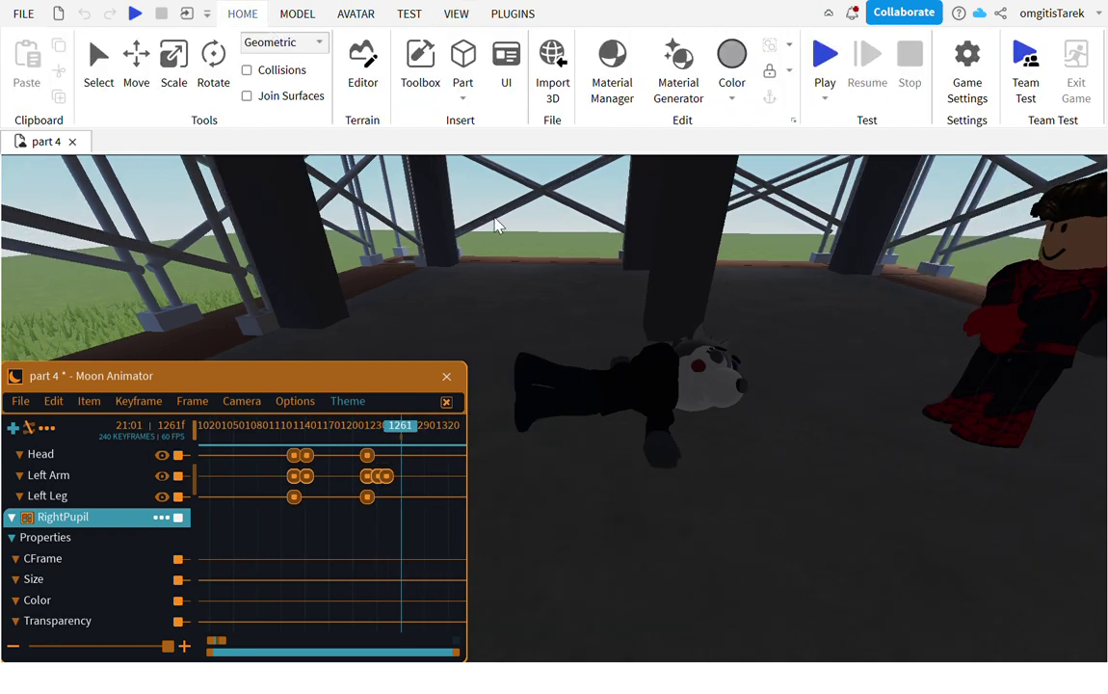
left_click(421, 77)
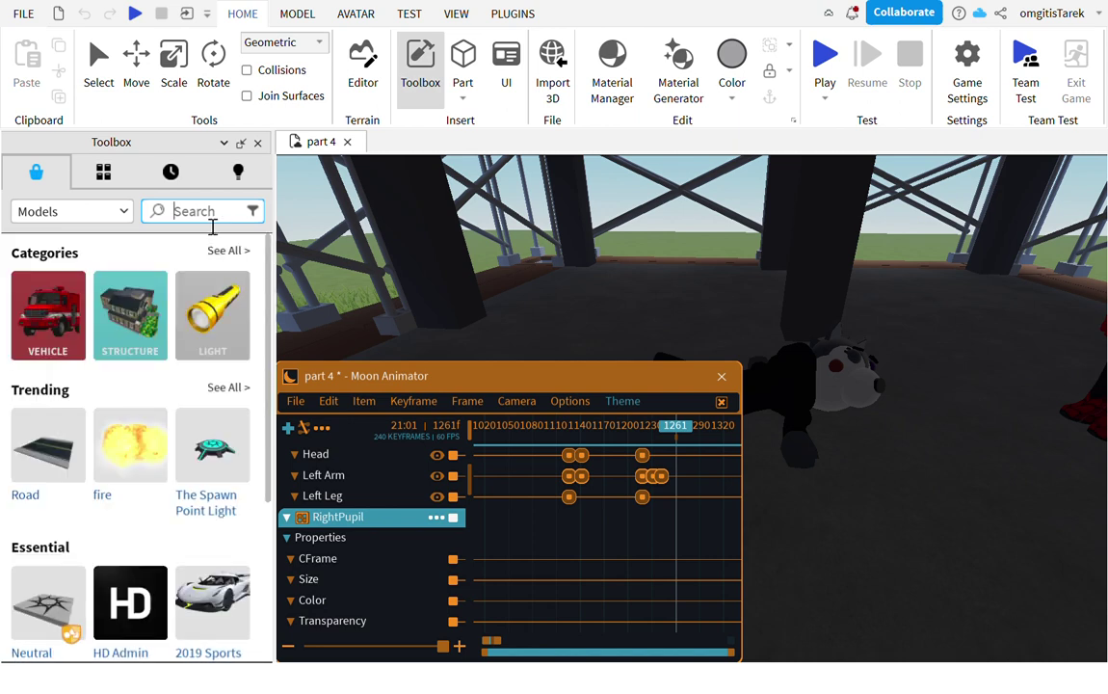
type("tnt")
key("Return")
scroll(749, 284, "down", 5)
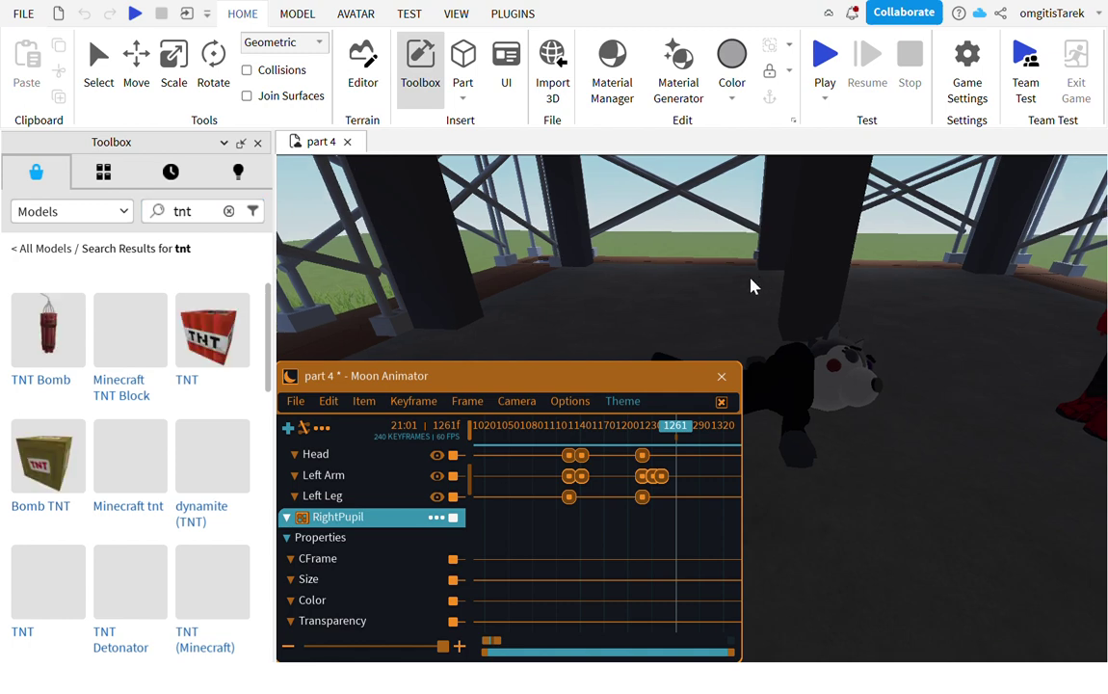
Insert the TNT Bomb model onto the dark floor near the pillar and close the Toolbox
right_click_drag(750, 284, 762, 294)
left_click_drag(48, 352, 814, 454)
right_click_drag(852, 546, 828, 551)
scroll(834, 550, "up", 3)
left_click_drag(828, 551, 839, 506)
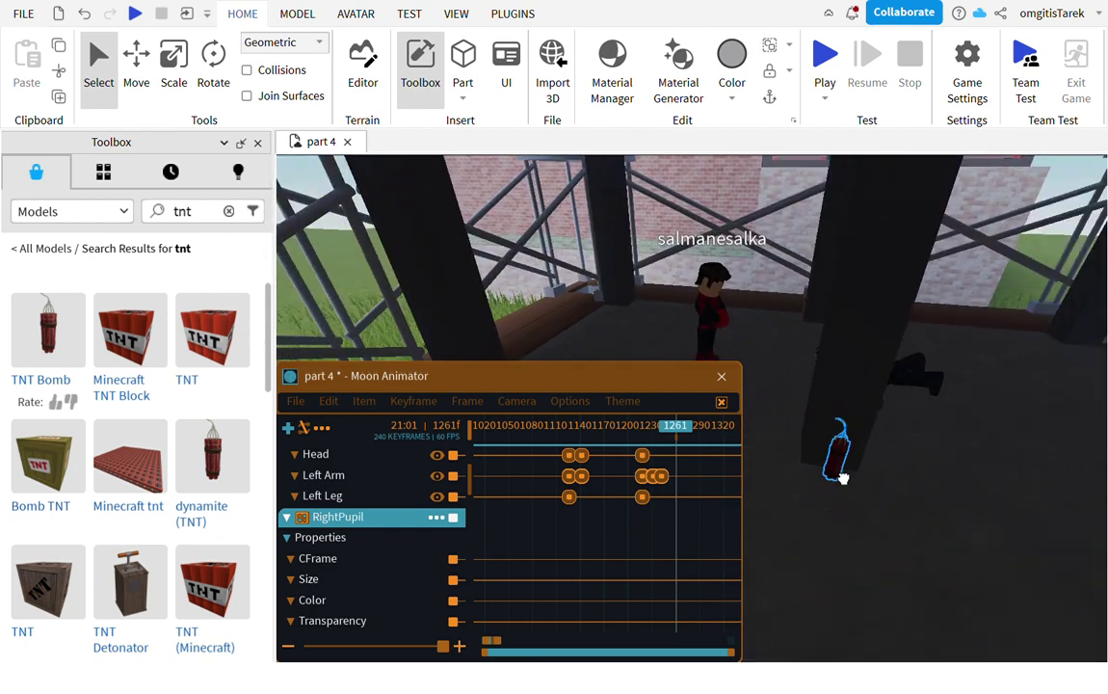
right_click_drag(868, 505, 879, 446)
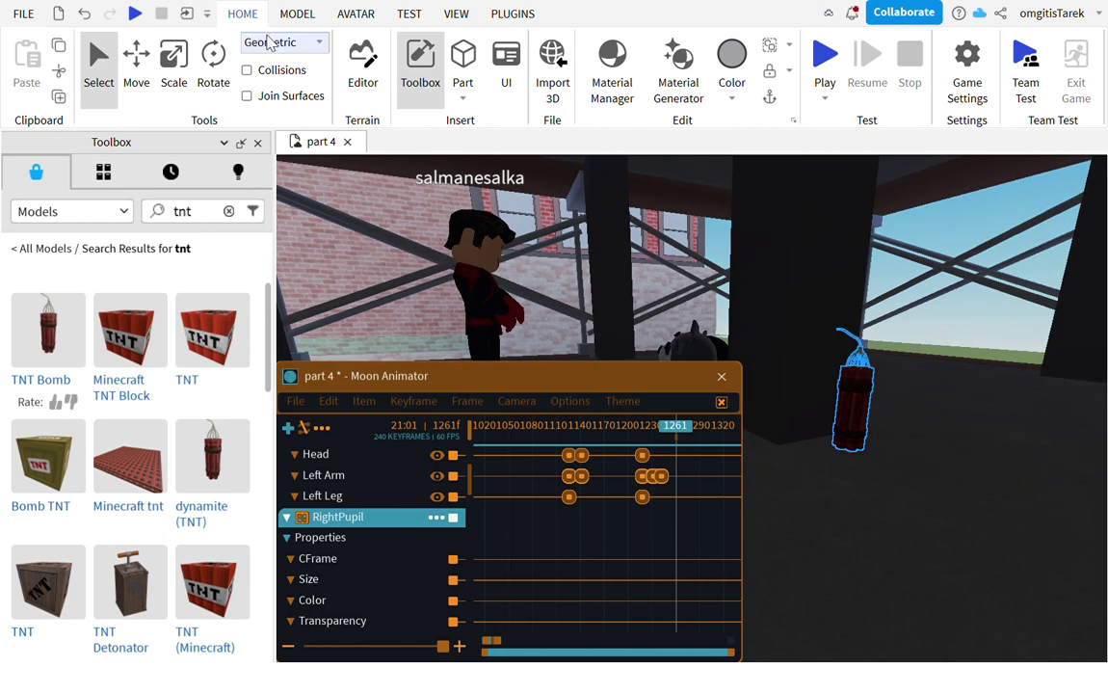
left_click(257, 143)
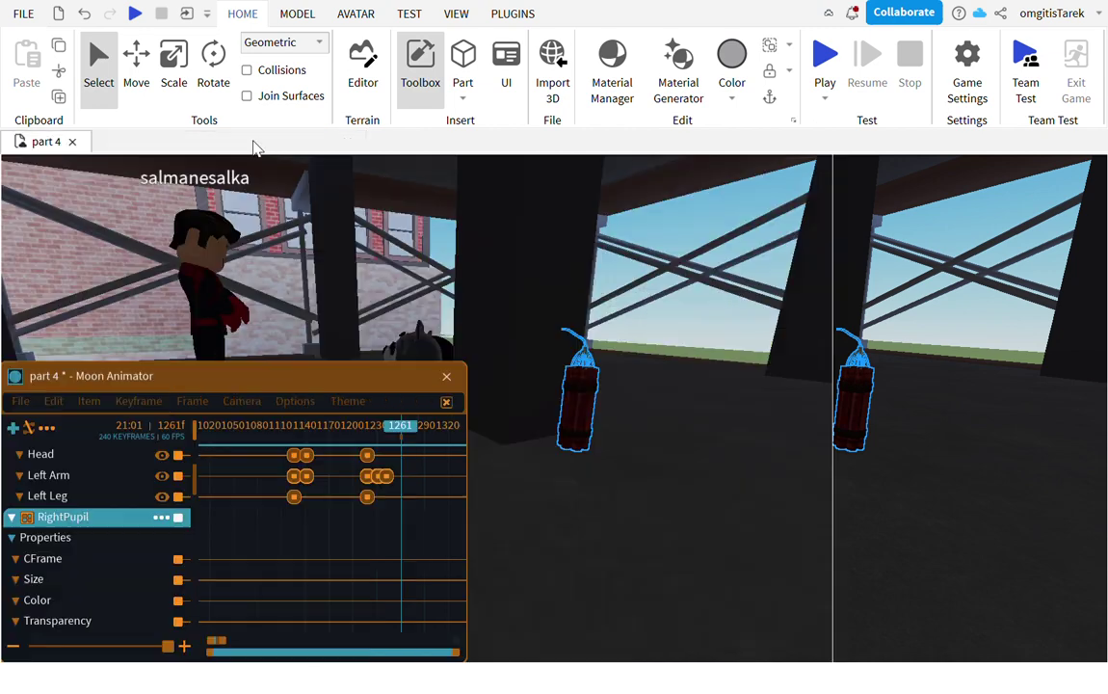
Try to add the TNT Bomb as a new item in the Moon Animator timeline
left_click(40, 462)
key("ctrl+i")
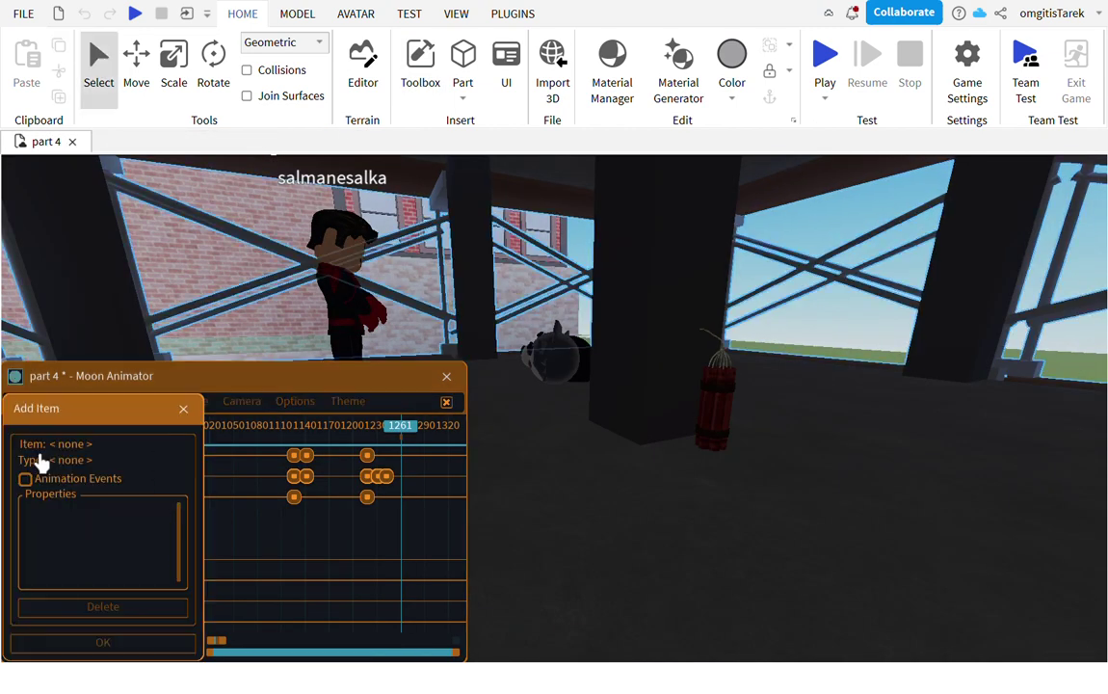
left_click(721, 432)
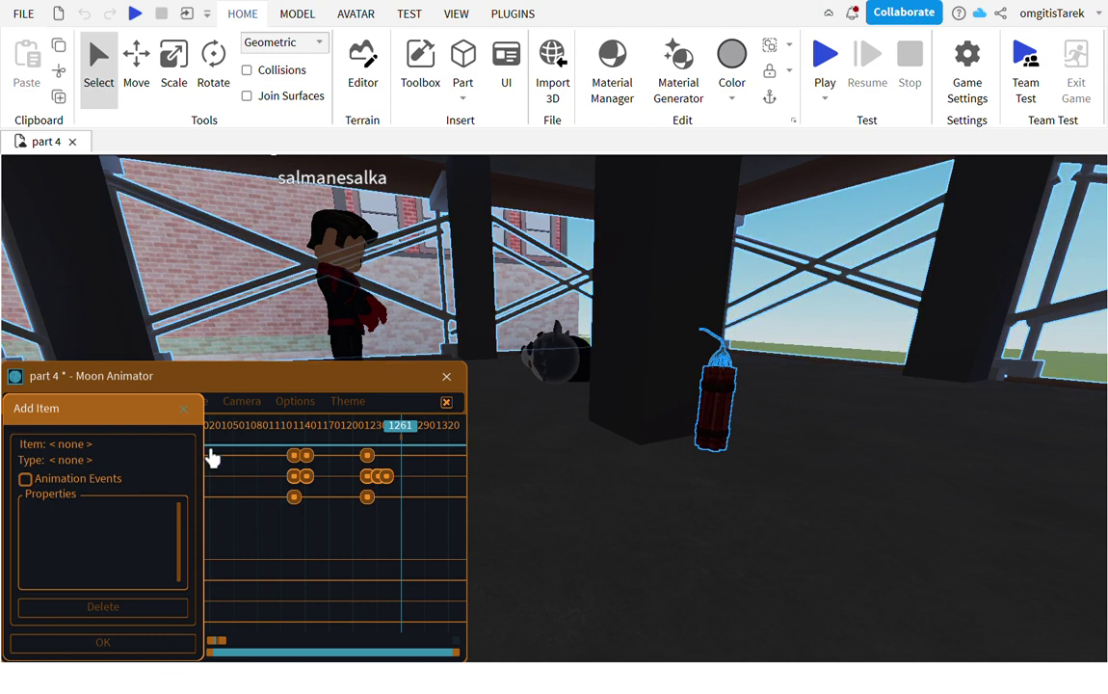
left_click(183, 408)
left_click(43, 471)
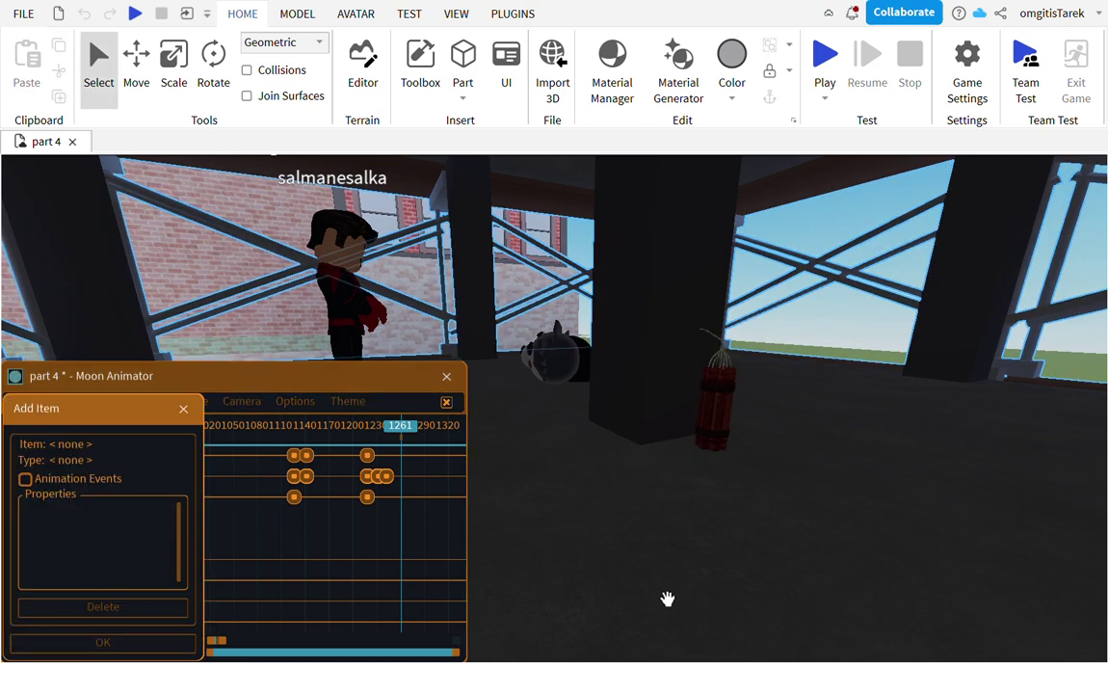
left_click(727, 424)
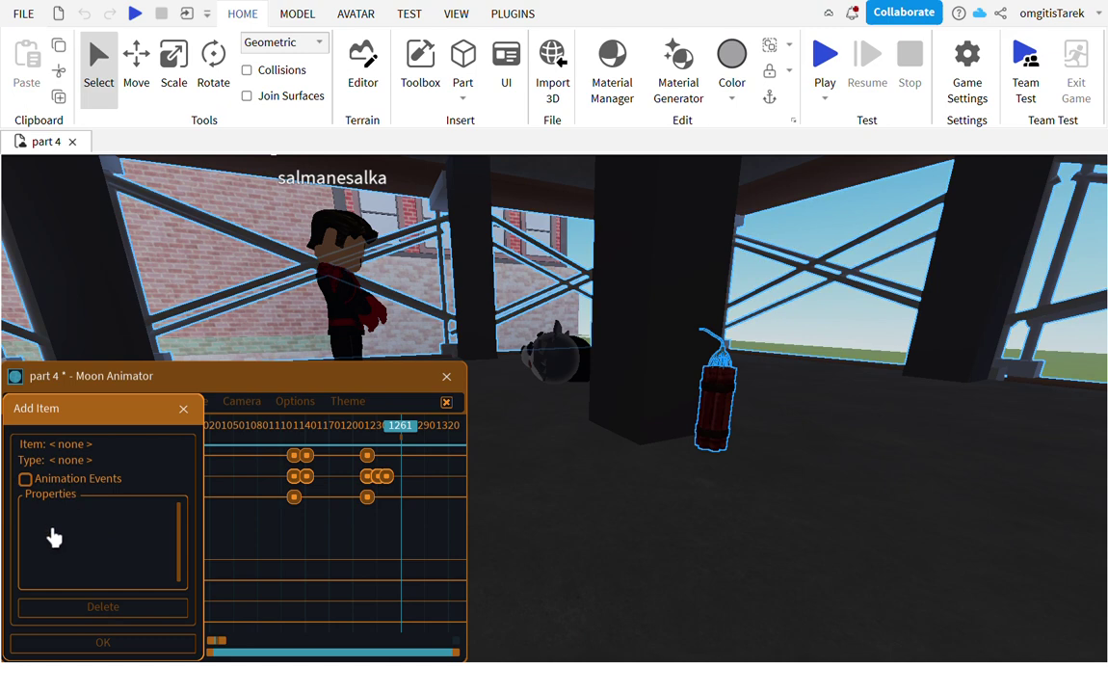
left_click(183, 408)
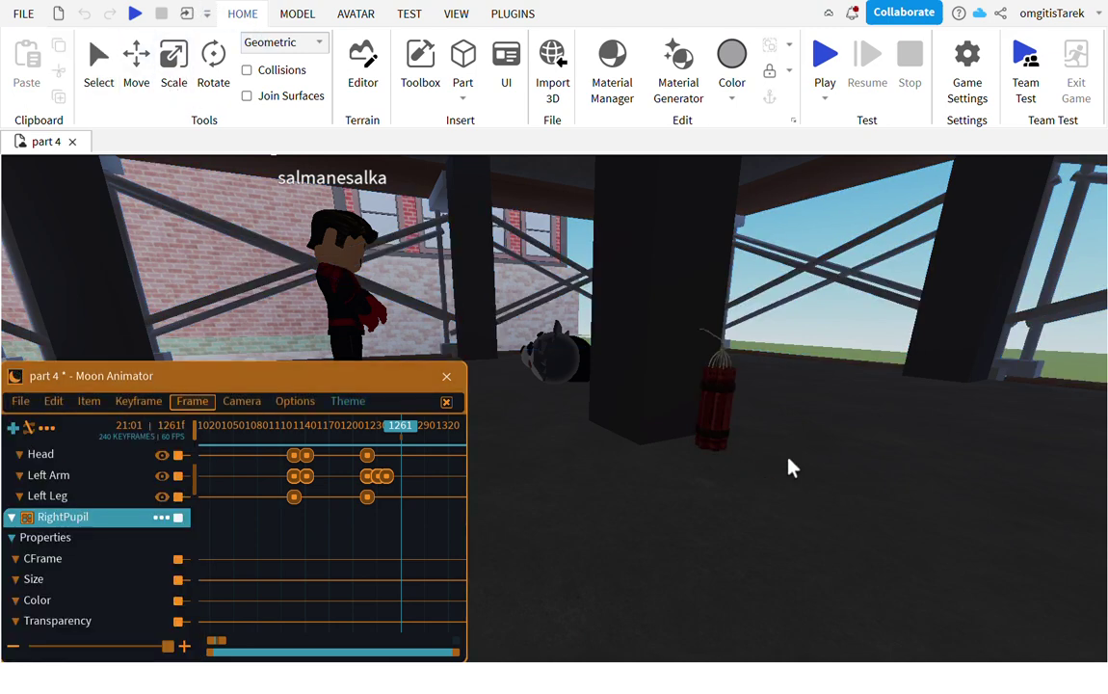
Delete the TNT Bomb from the scene
left_click(96, 60)
left_click(720, 400)
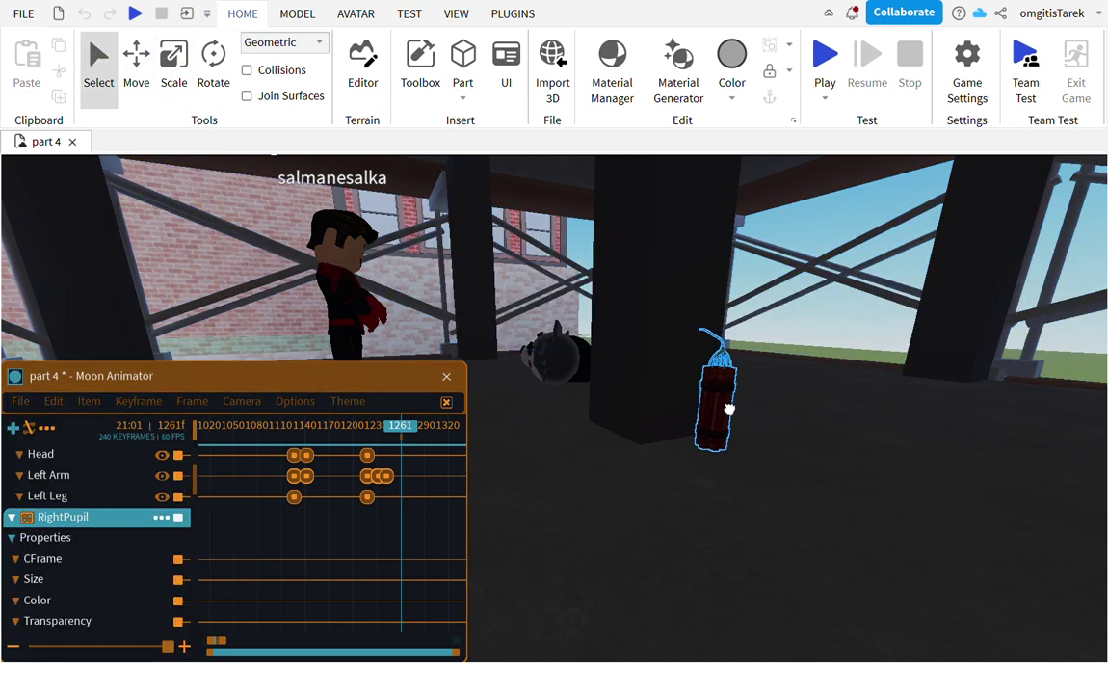
key("f")
left_click_drag(698, 522, 681, 480)
key("Delete")
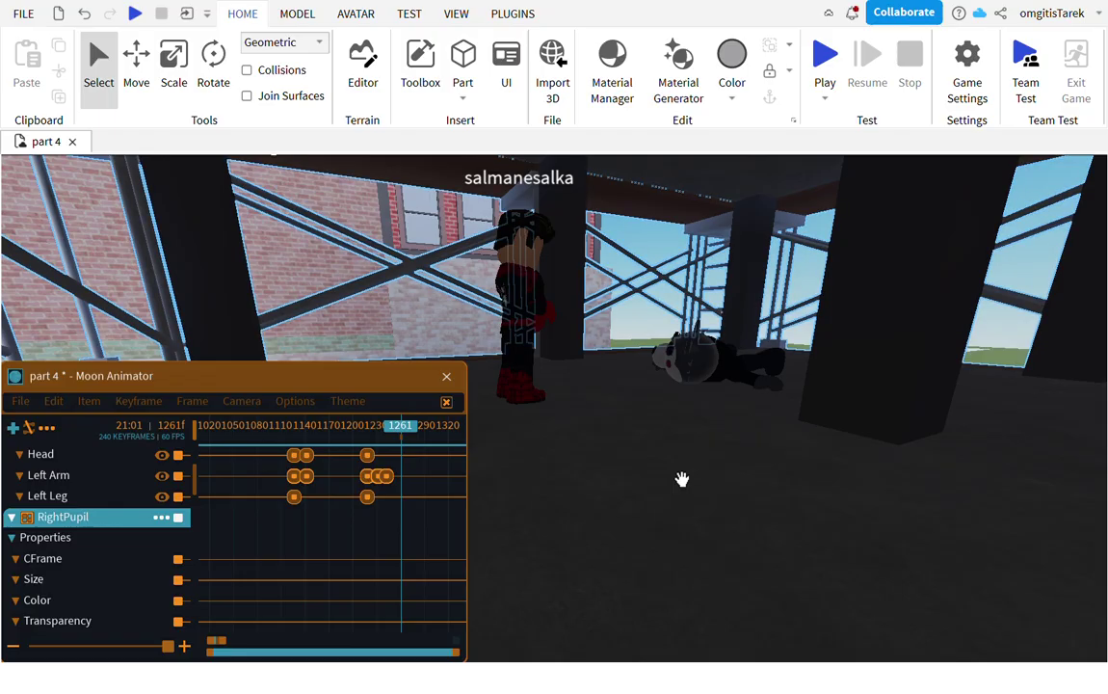
Examine the scaffolded building structure from outside and up close
key("s")
right_click_drag(778, 444, 650, 514)
key("w")
key("w")
key("s")
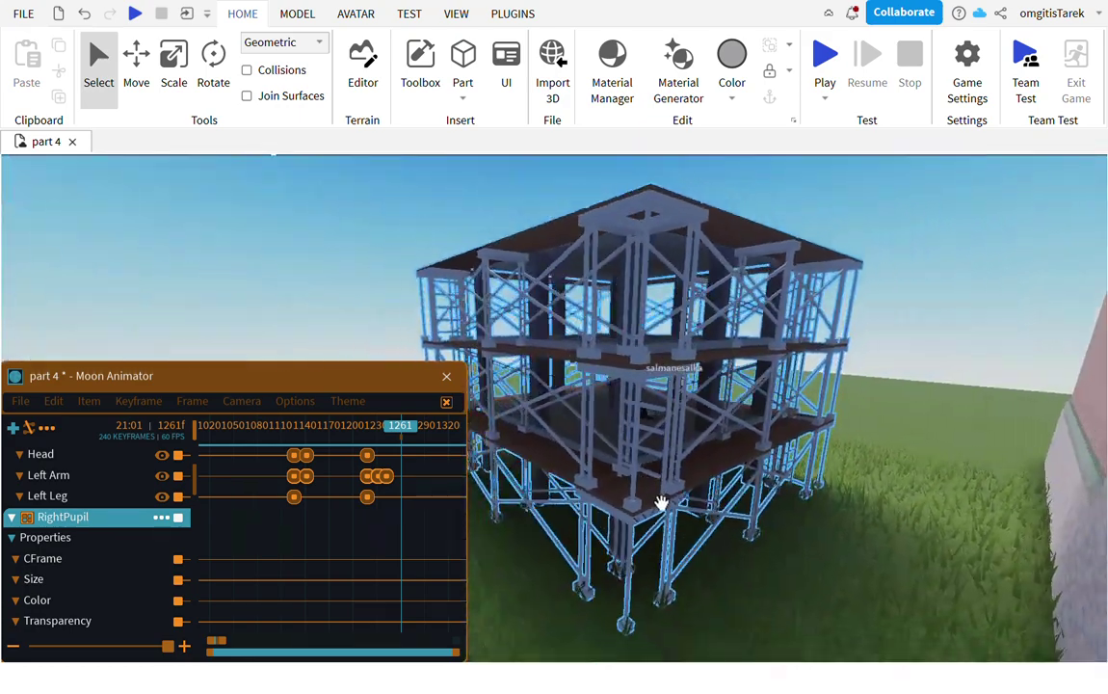
right_click_drag(746, 415, 699, 434)
key("w")
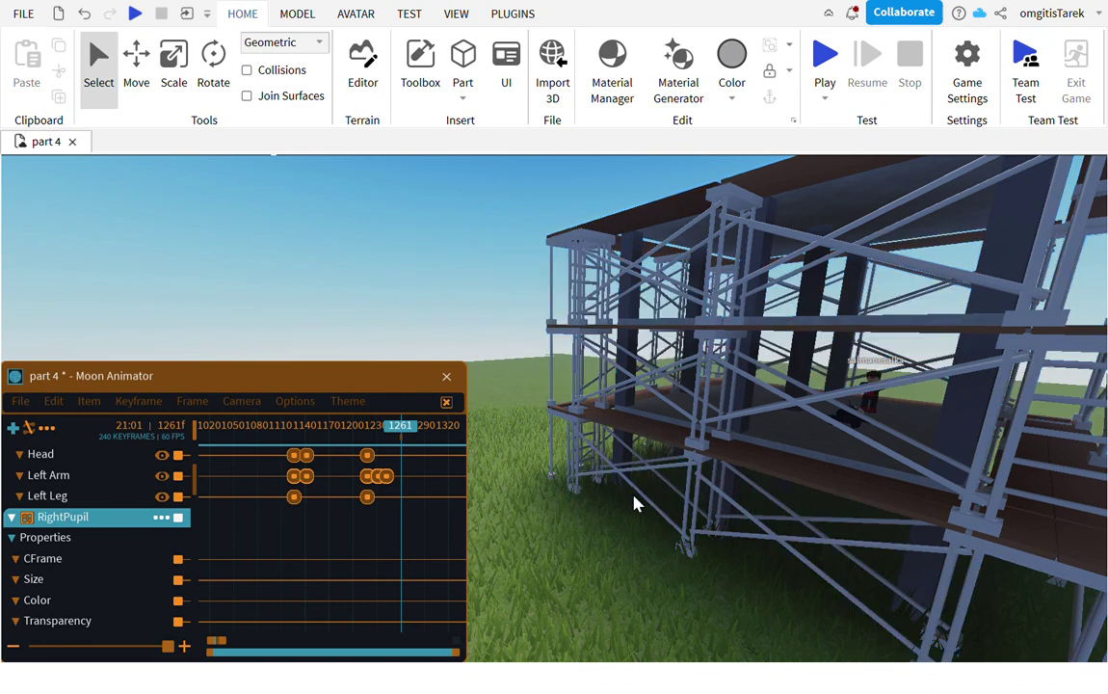
key("w")
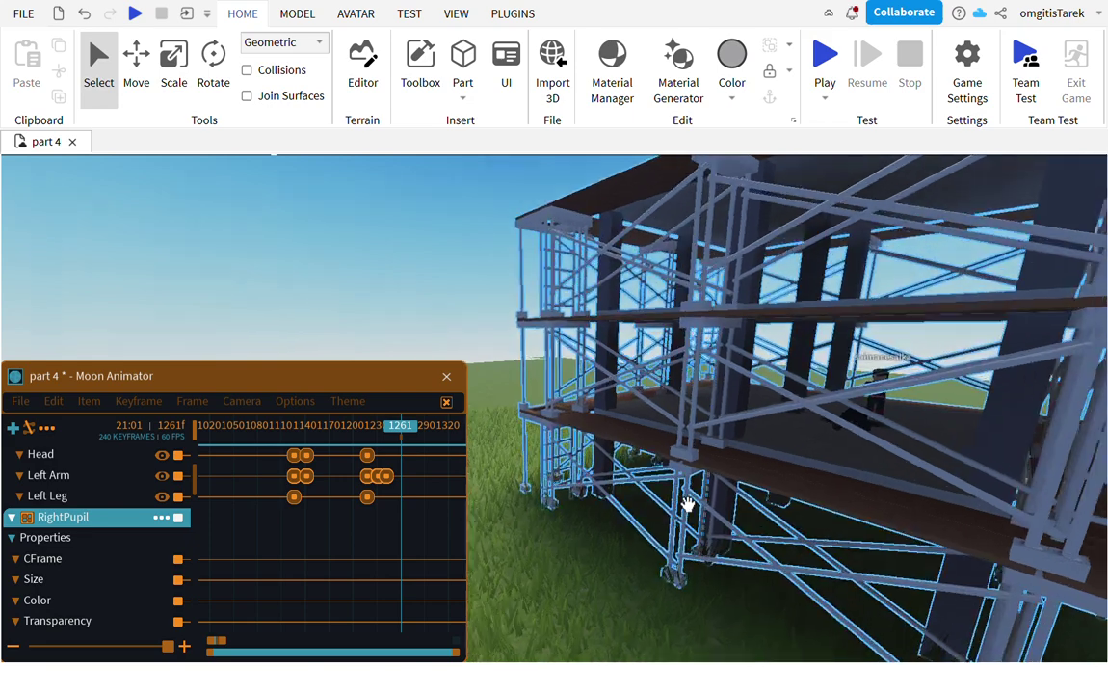
scroll(677, 447, "down", 5)
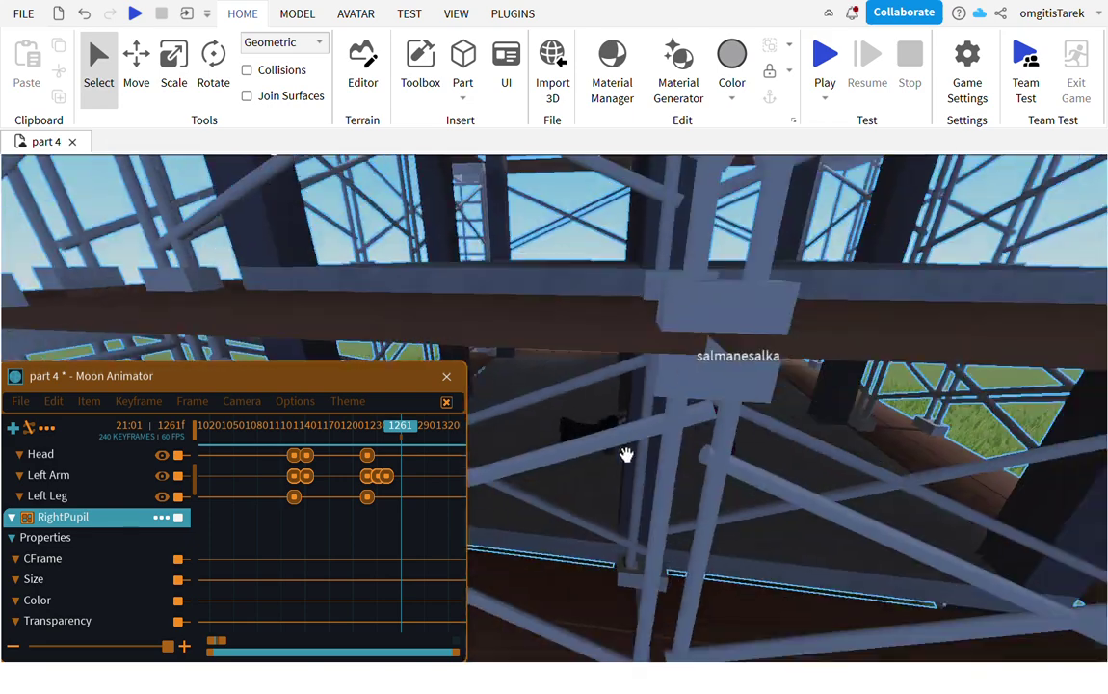
Examine the lying wolf and the standing character inside the building from several camera angles
scroll(626, 455, "up", 5)
right_click_drag(769, 552, 786, 550)
right_click_drag(794, 576, 981, 433)
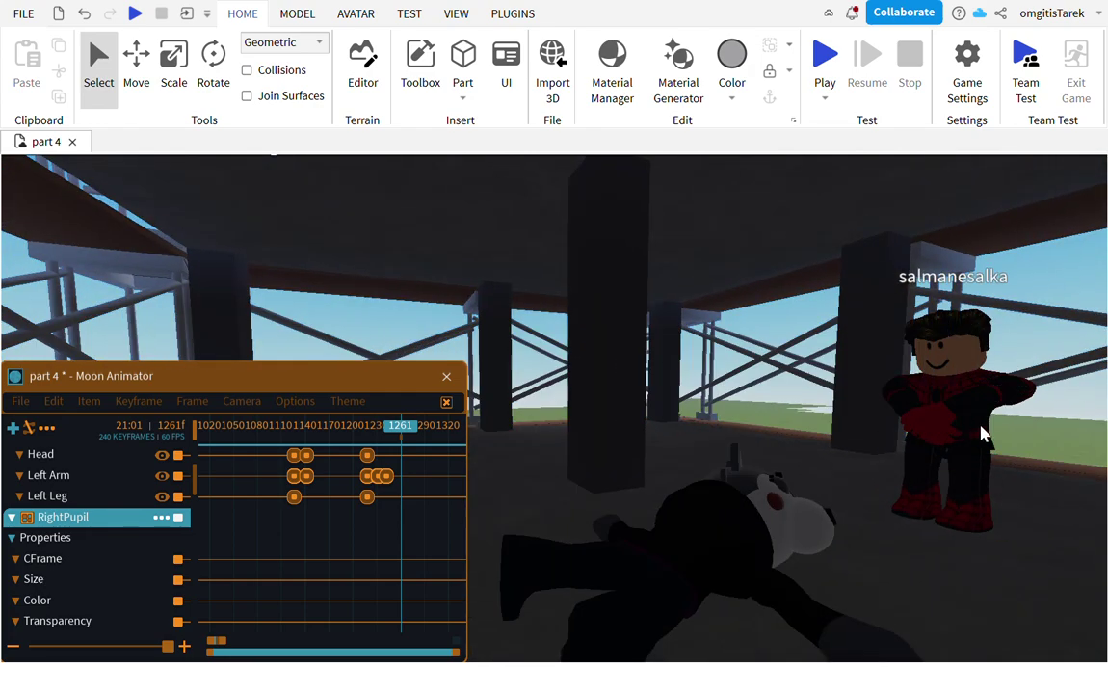
scroll(902, 436, "up", 3)
scroll(999, 455, "down", 3)
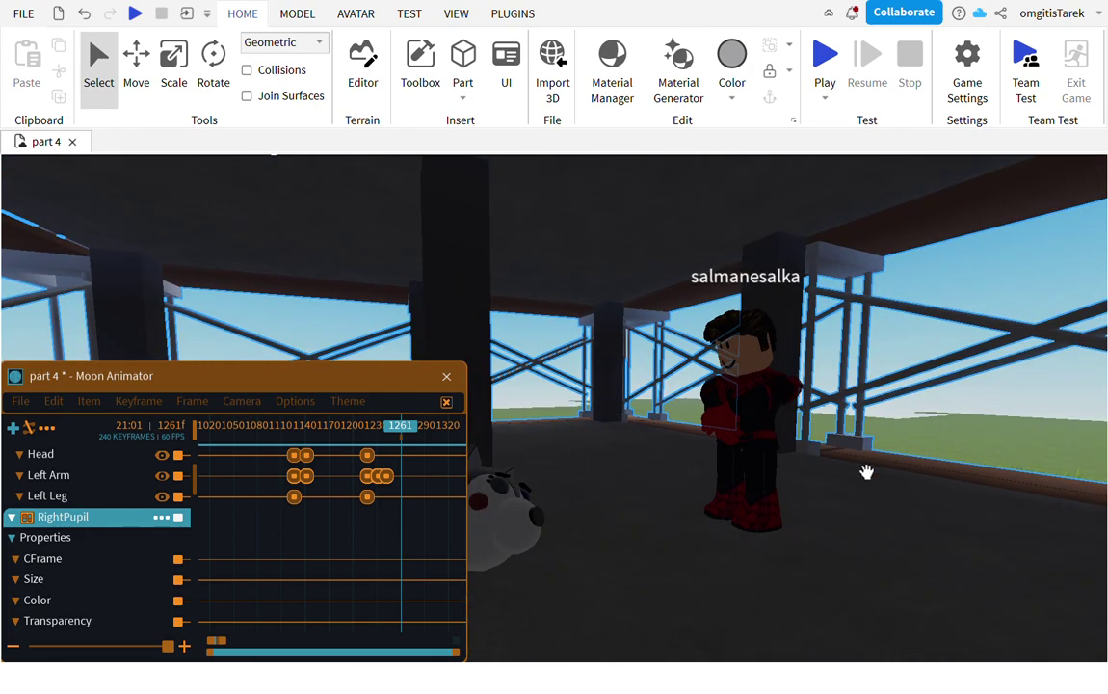
right_click_drag(741, 601, 786, 517)
key("w")
key("d")
right_click_drag(809, 355, 805, 353)
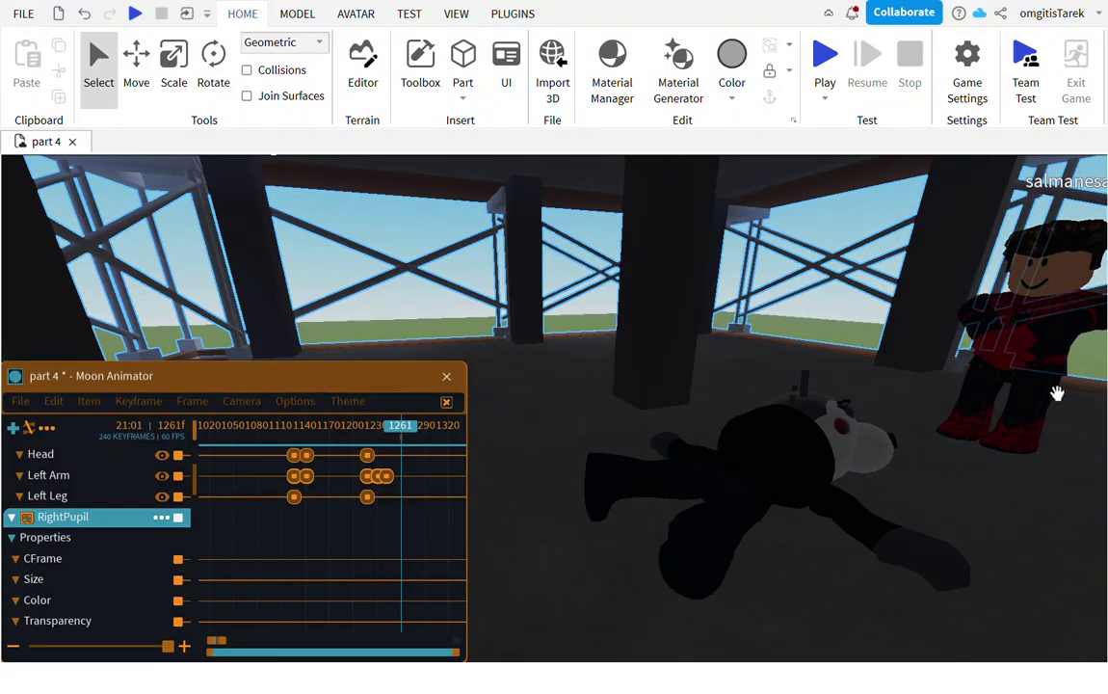
Examine the two characters inside the building and the surrounding scaffolding from inside and outside
right_click_drag(1012, 329, 1019, 324)
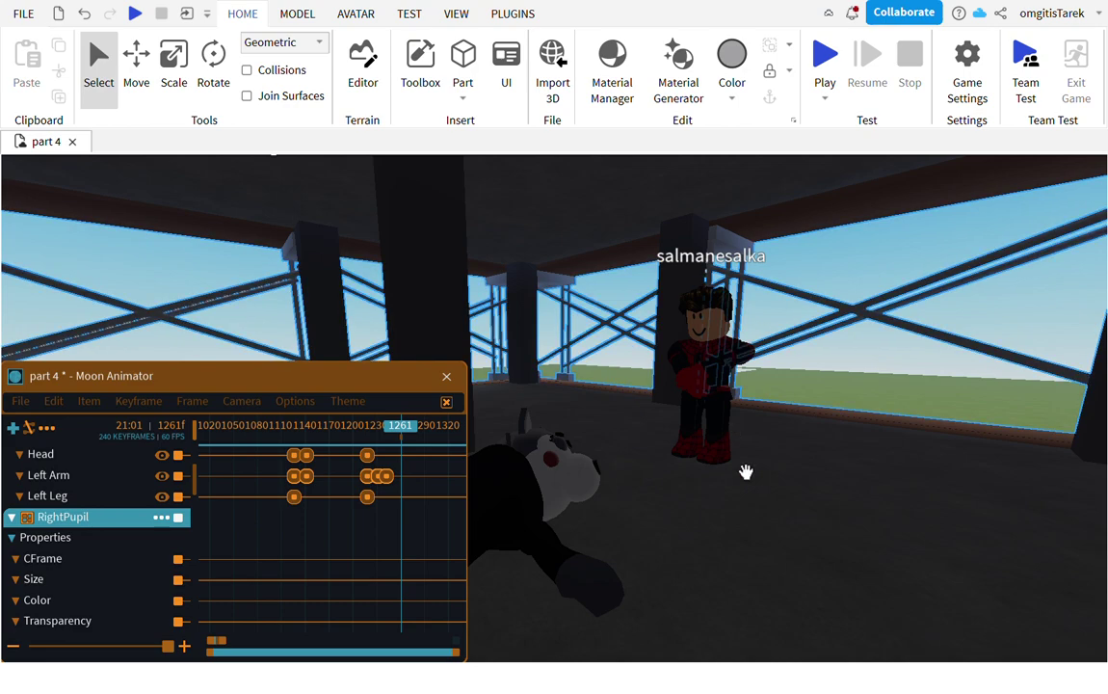
key("a")
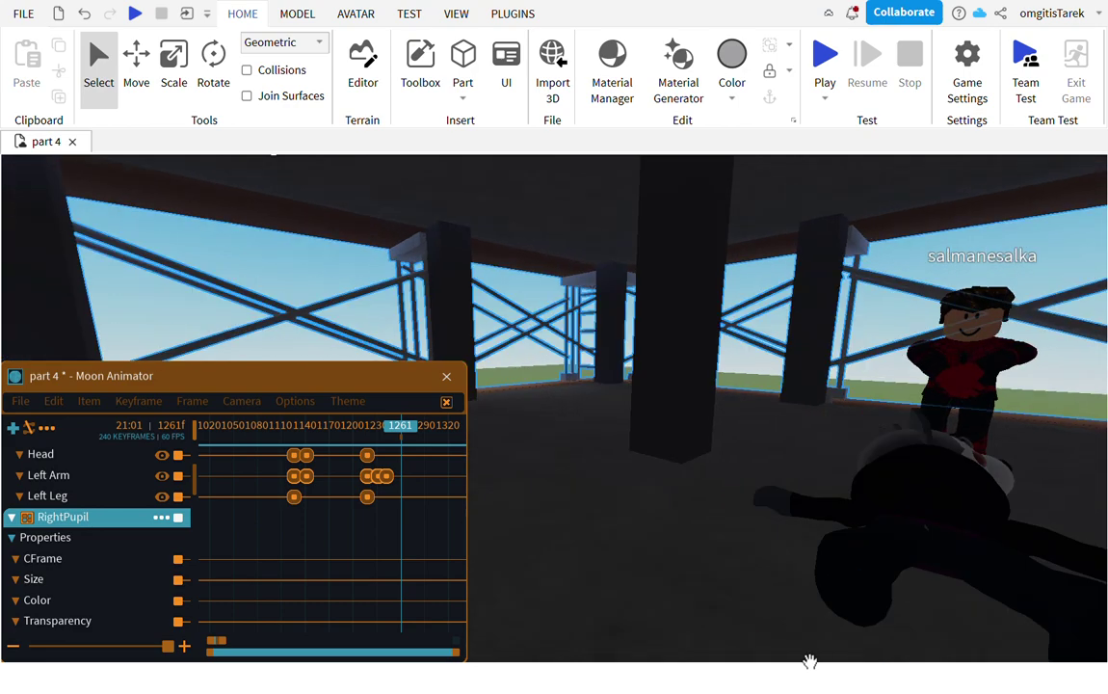
key("a")
key("d")
key("a")
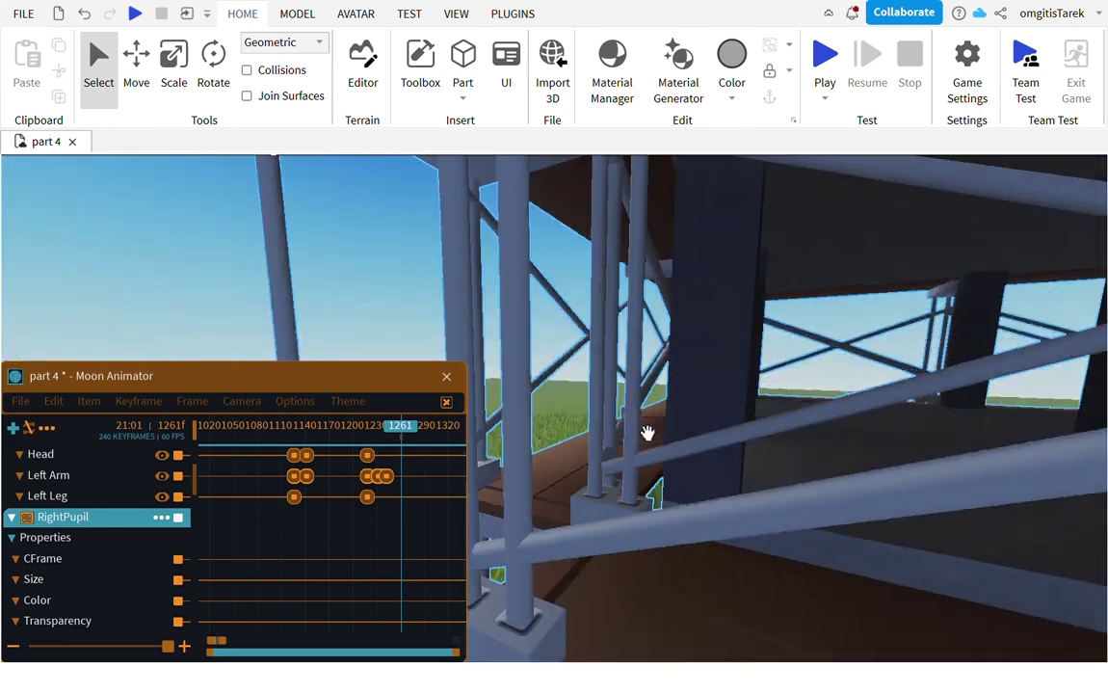
key("a")
key("d")
key("a")
key("d")
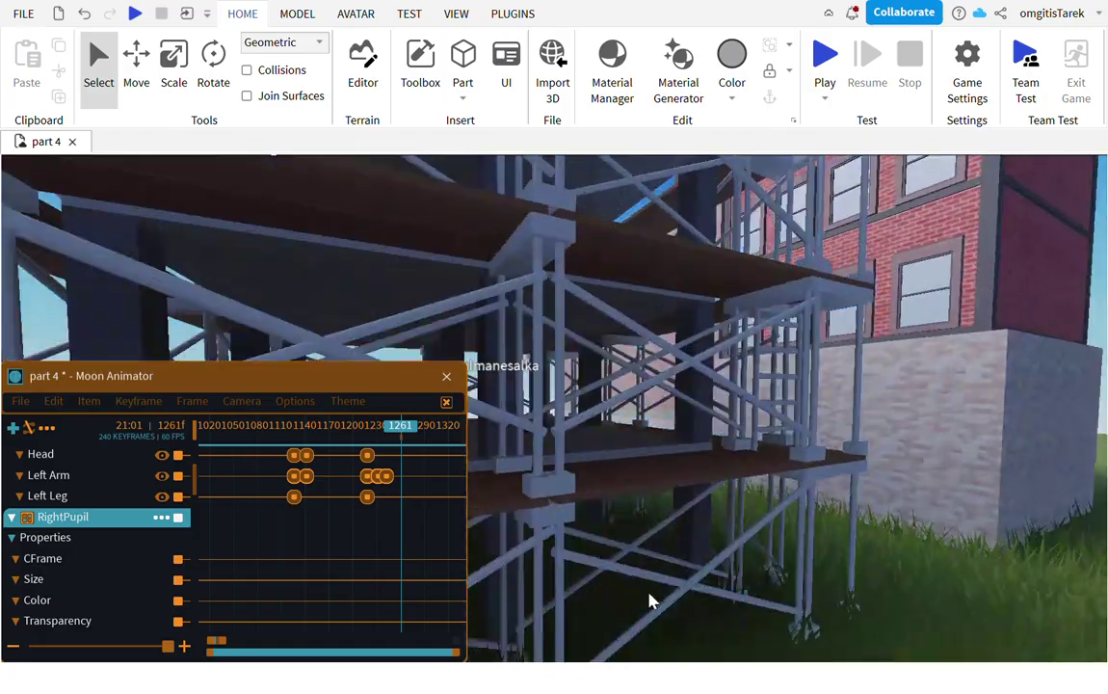
key("a")
Inspect the lying wolf's body and face up close, and compare its position with the standing character's
right_click_drag(649, 592, 686, 620)
key("w")
key("s")
key("s")
key("w")
key("a")
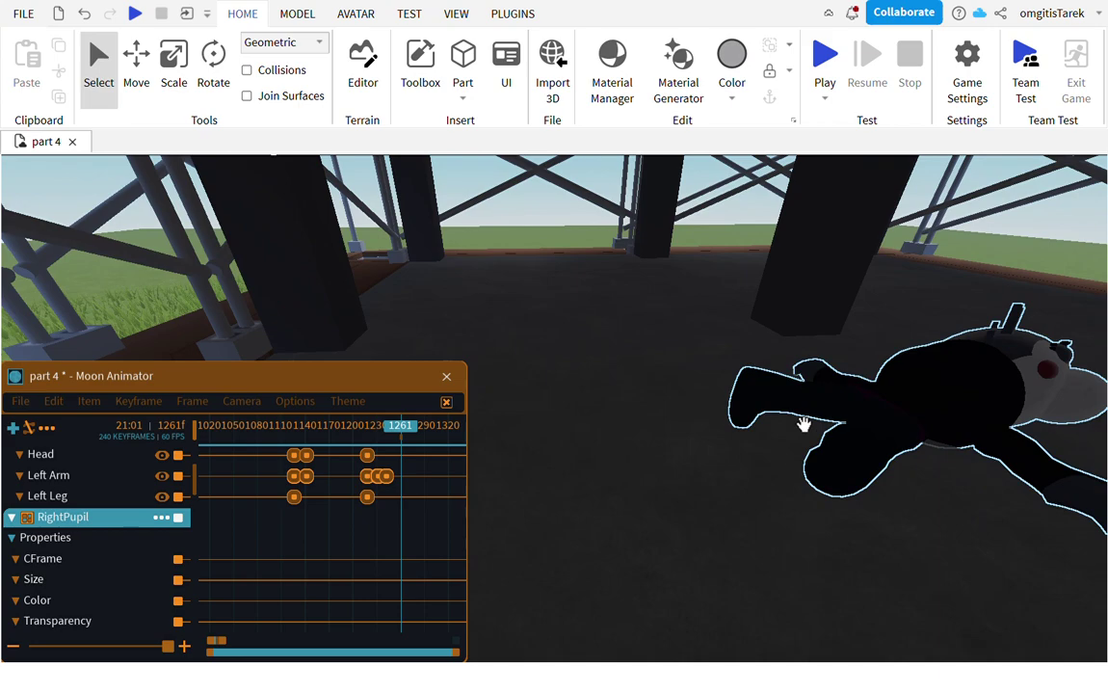
key("s")
right_click_drag(557, 472, 590, 433)
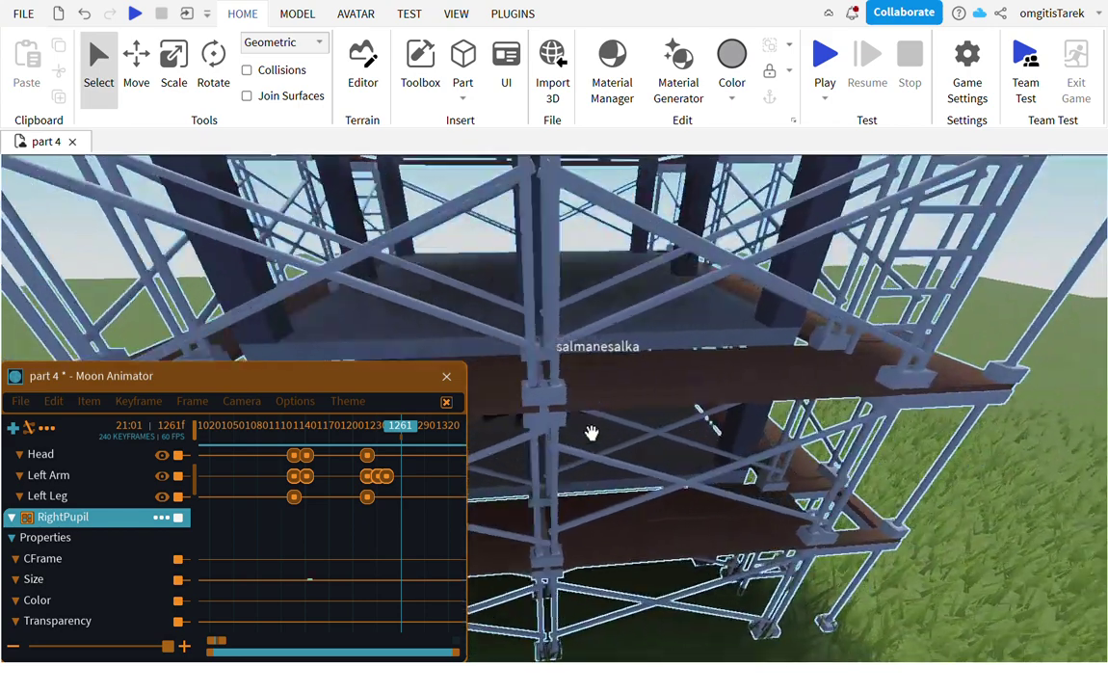
key("w")
scroll(592, 428, "up", 4)
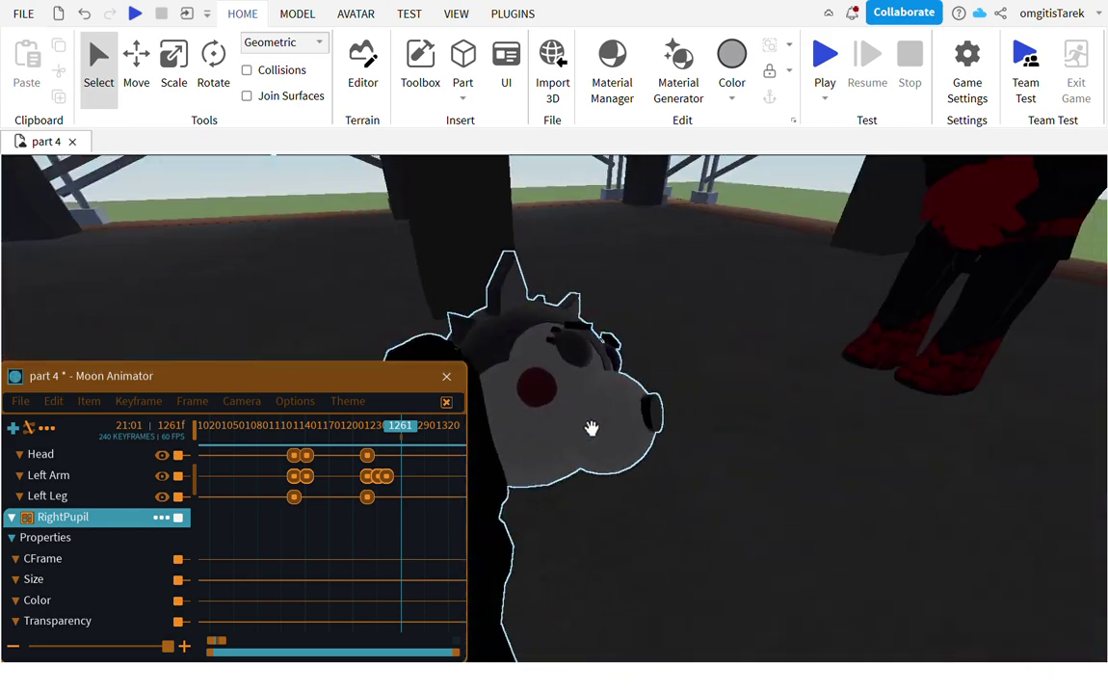
scroll(591, 429, "down", 6)
right_click_drag(624, 488, 439, 462)
key("w")
Play back the wolf's fall from the last Head keyframe and view both characters from farther away
left_click_drag(401, 429, 368, 434)
key("space")
right_click_drag(511, 480, 634, 477)
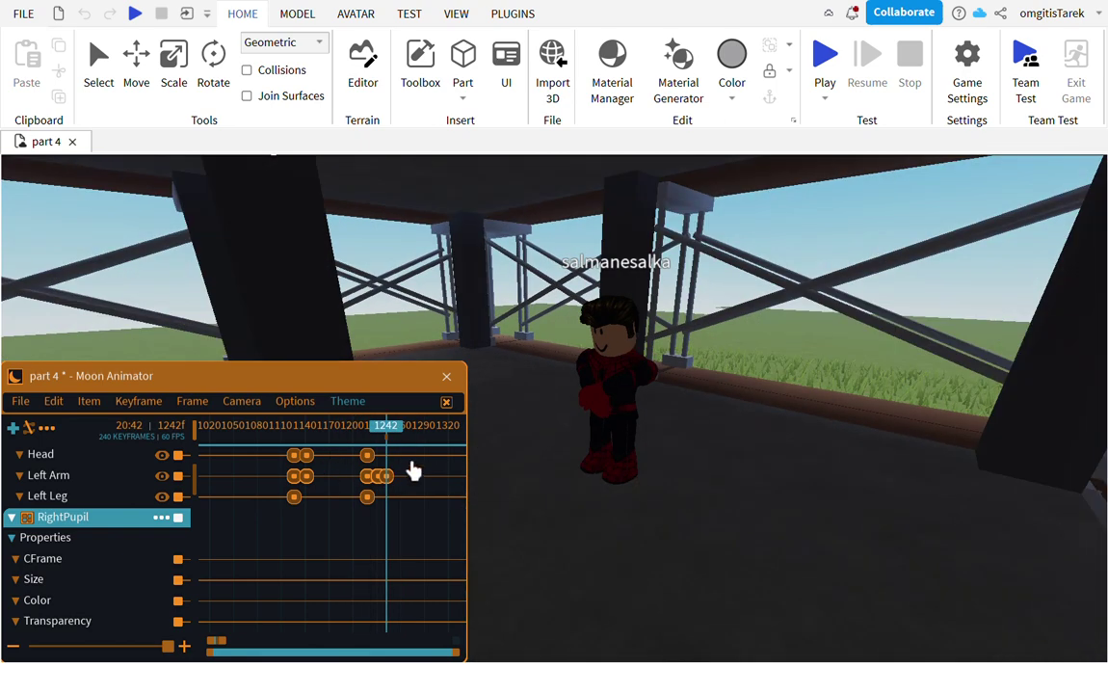
key("space")
key("space")
right_click_drag(882, 501, 885, 510)
key("w")
key("w")
right_click_drag(642, 511, 645, 511)
scroll(646, 511, "down", 5)
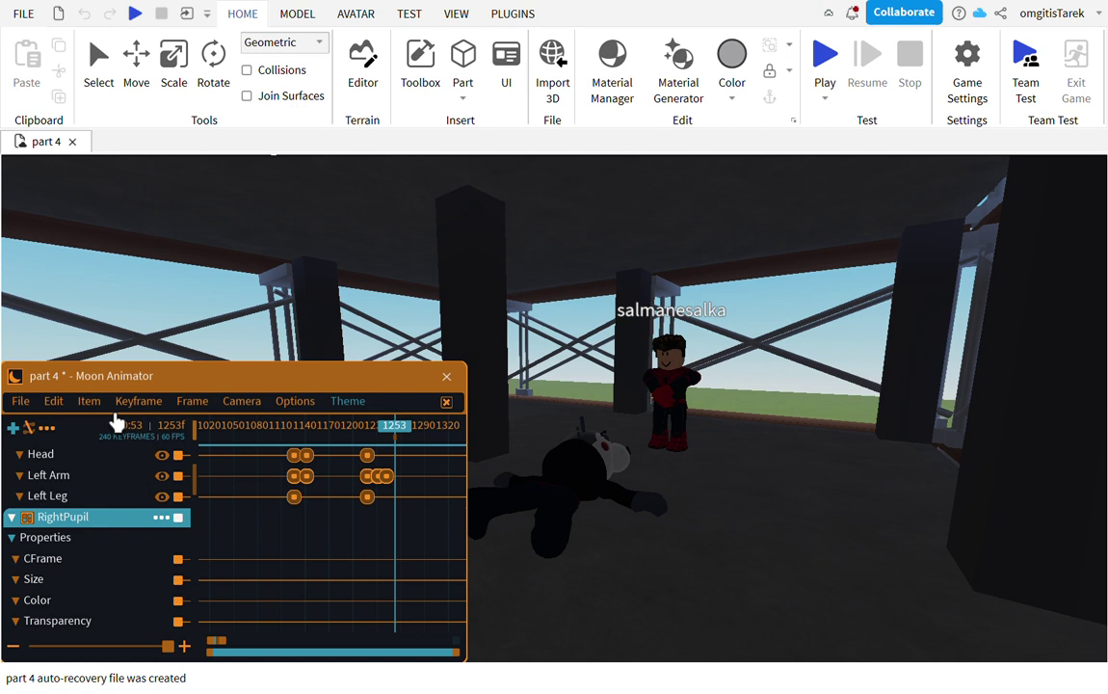
Try out Moon Animator's Subspace, Lunar and Dark themes and restore the Default theme
left_click(348, 402)
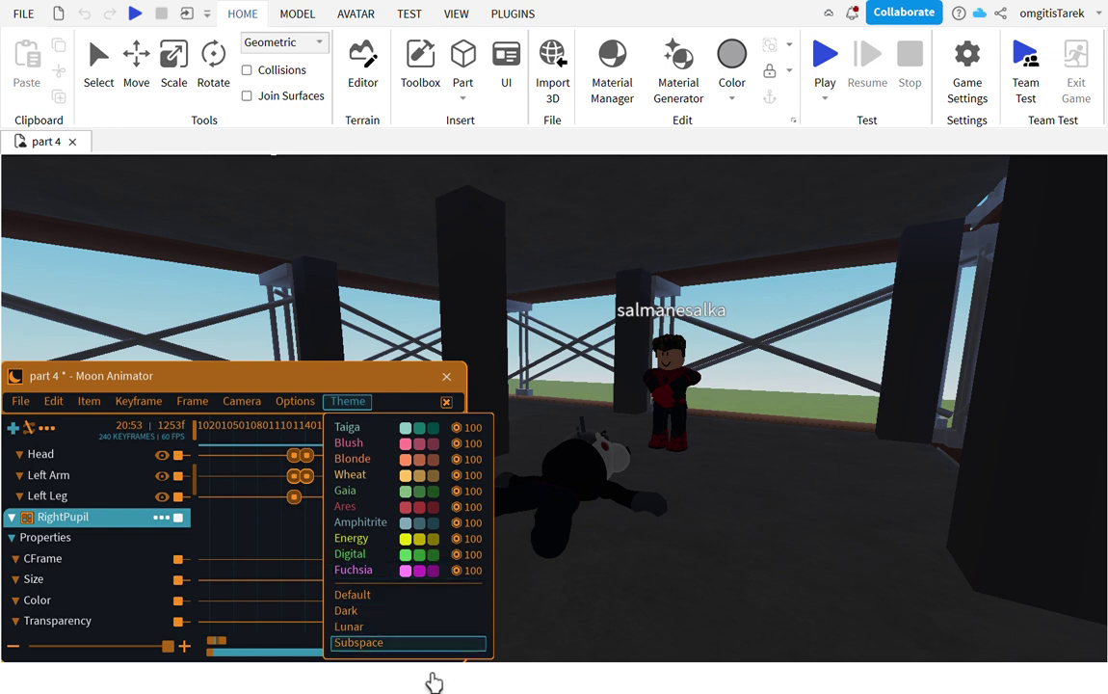
left_click(423, 642)
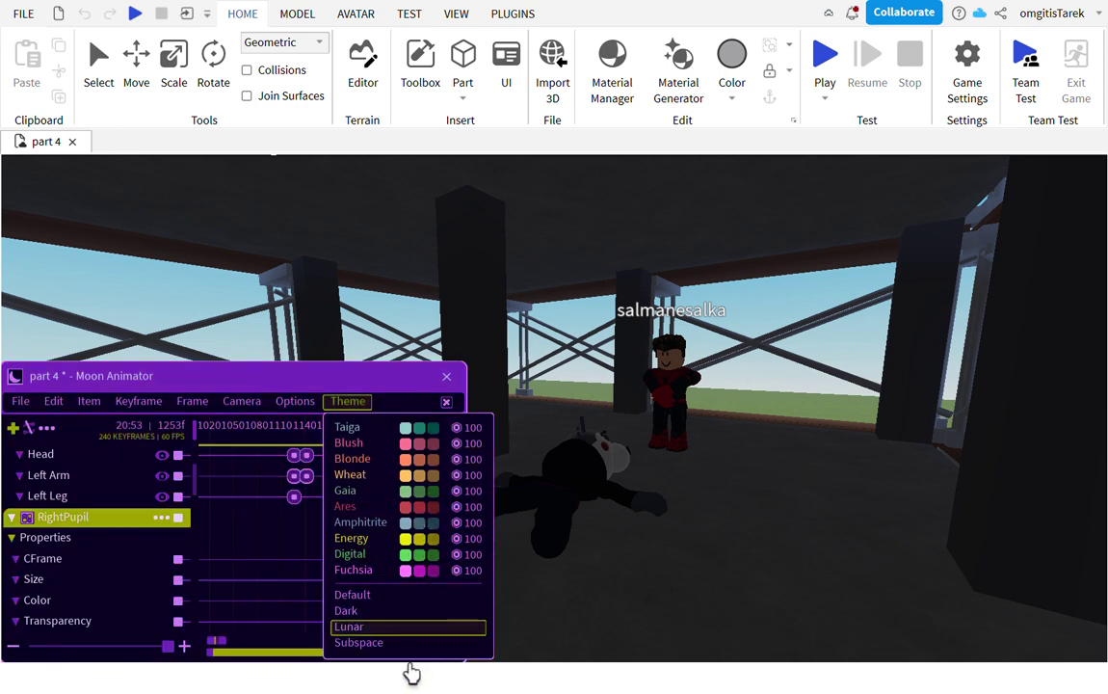
left_click(411, 627)
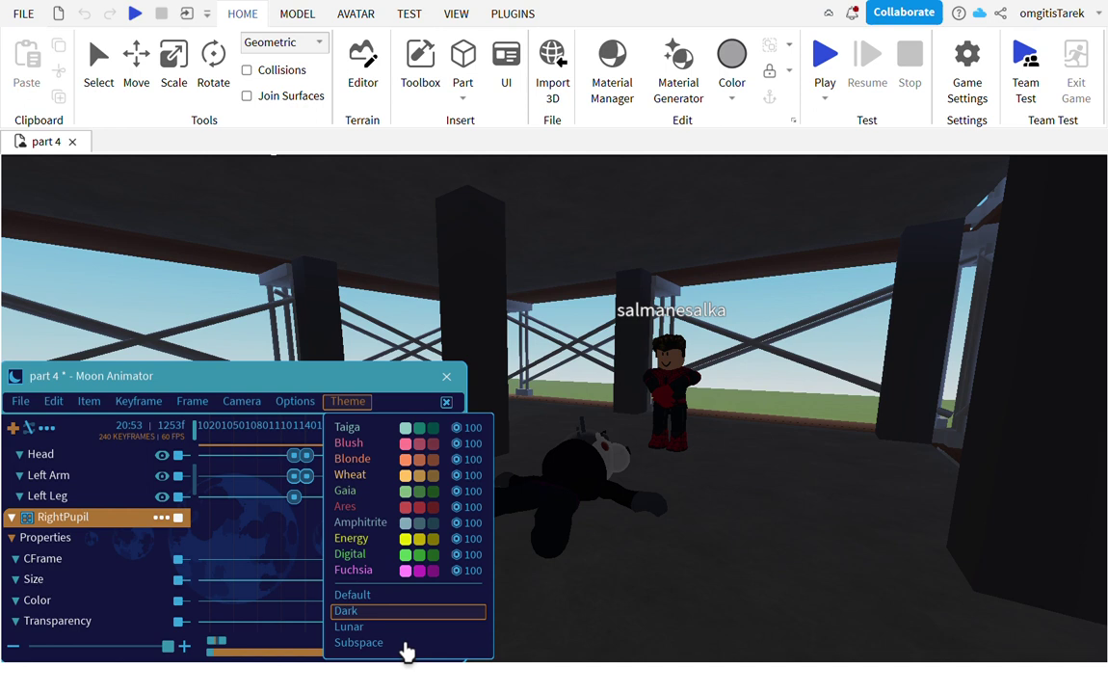
left_click(406, 651)
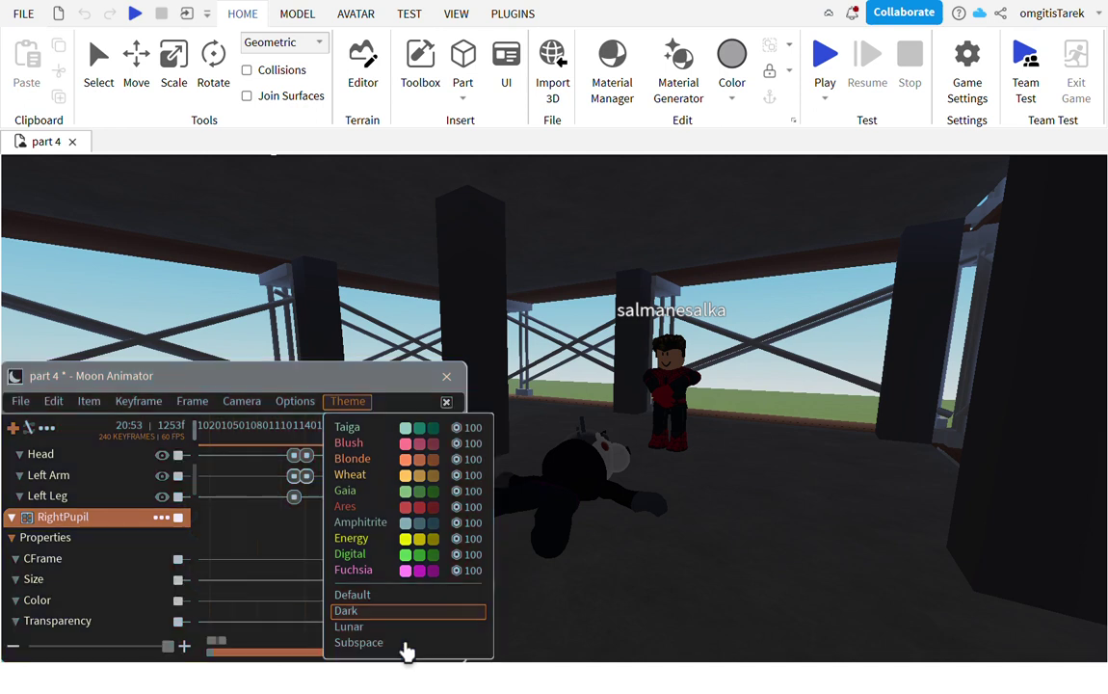
left_click(406, 595)
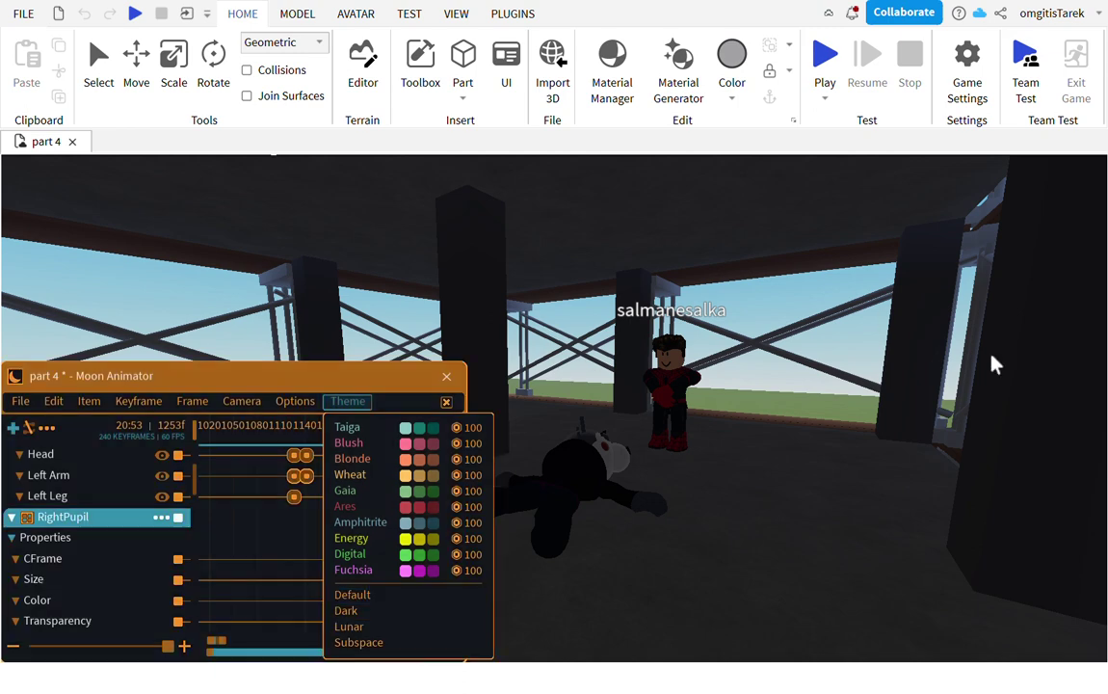
left_click(888, 425)
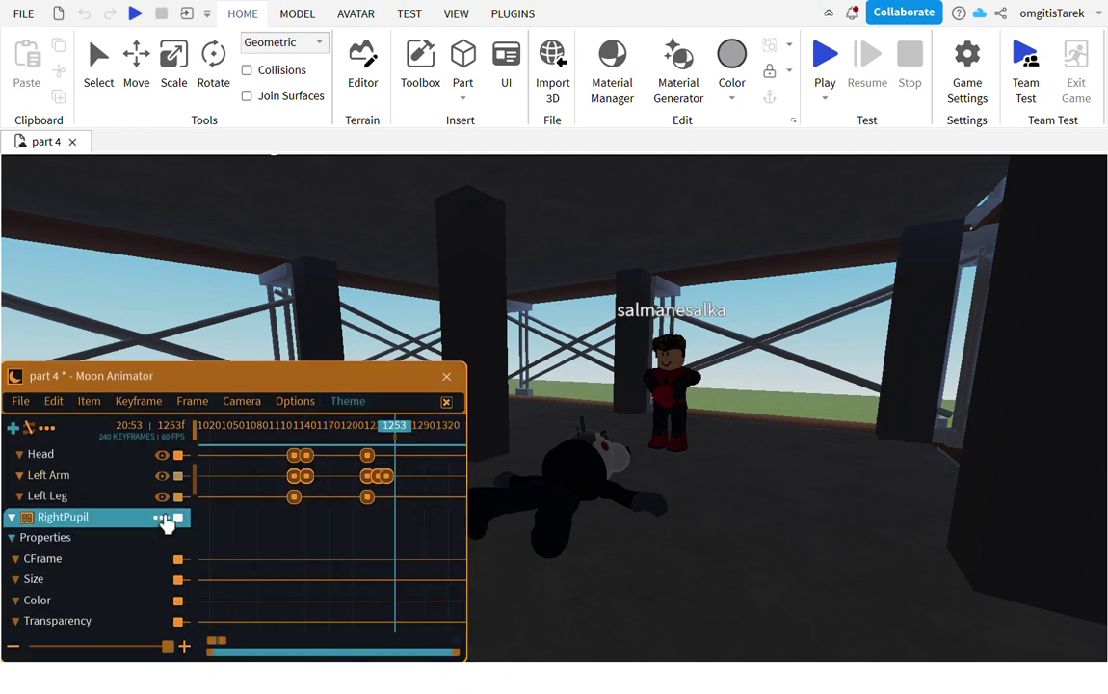
Examine the fallen wolf's pose at frame 1253 up close and together with the standing character
scroll(837, 410, "up", 4)
right_click_drag(836, 411, 578, 434)
right_click_drag(58, 451, 718, 400)
key("w")
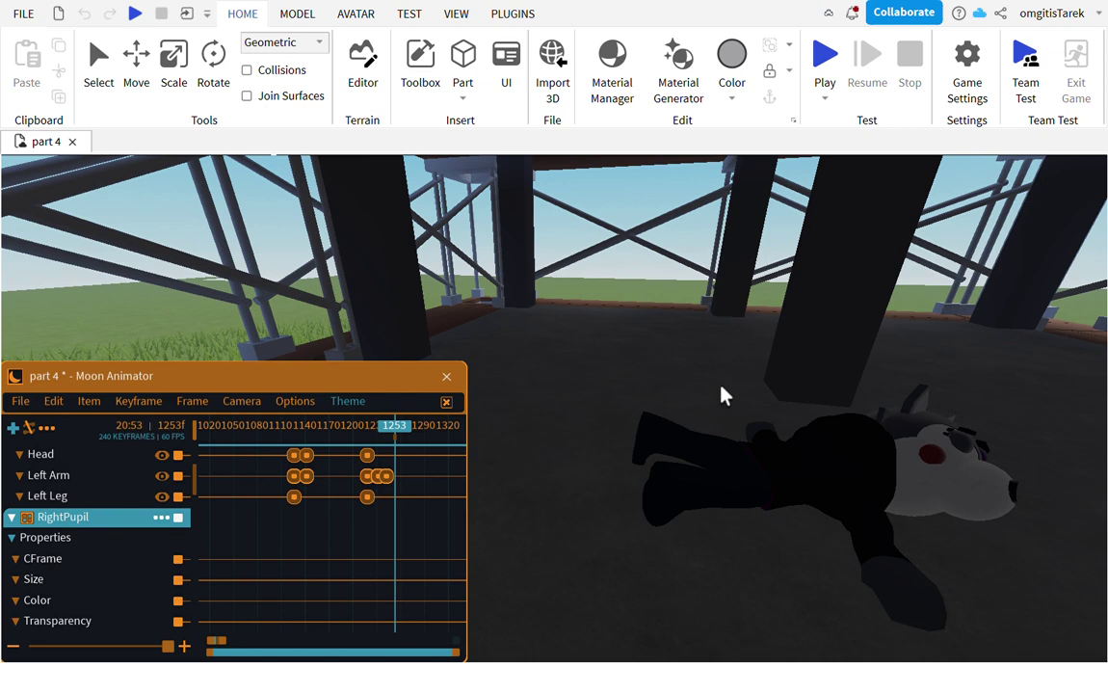
scroll(720, 386, "down", 5)
scroll(721, 386, "up", 3)
right_click_drag(721, 386, 741, 416)
key("d")
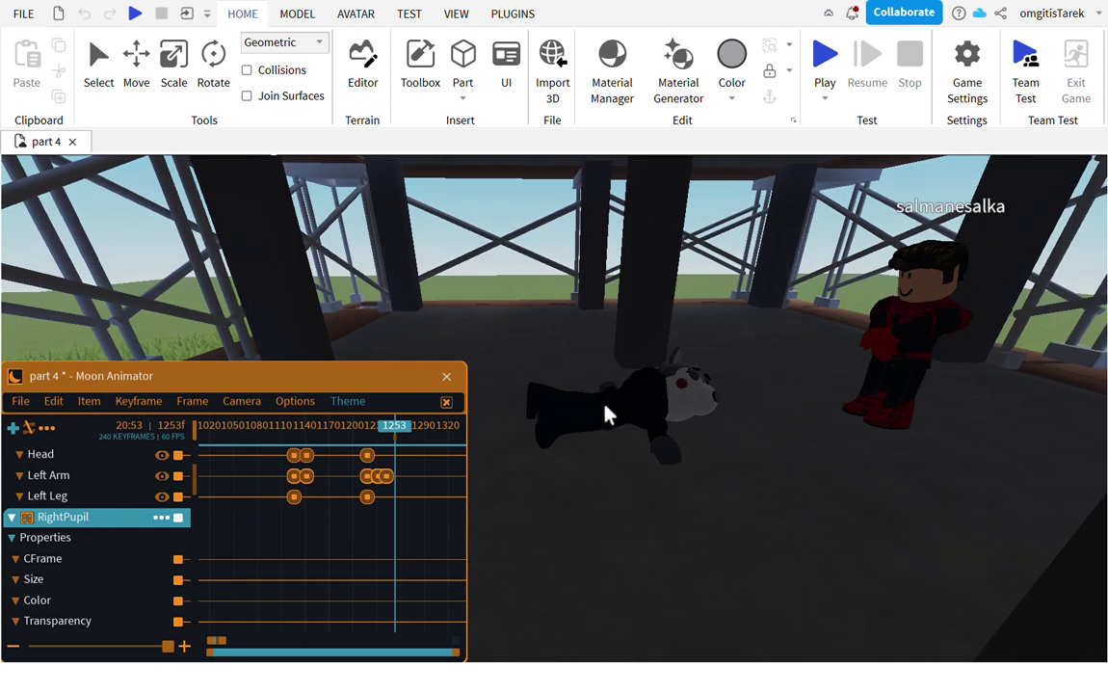